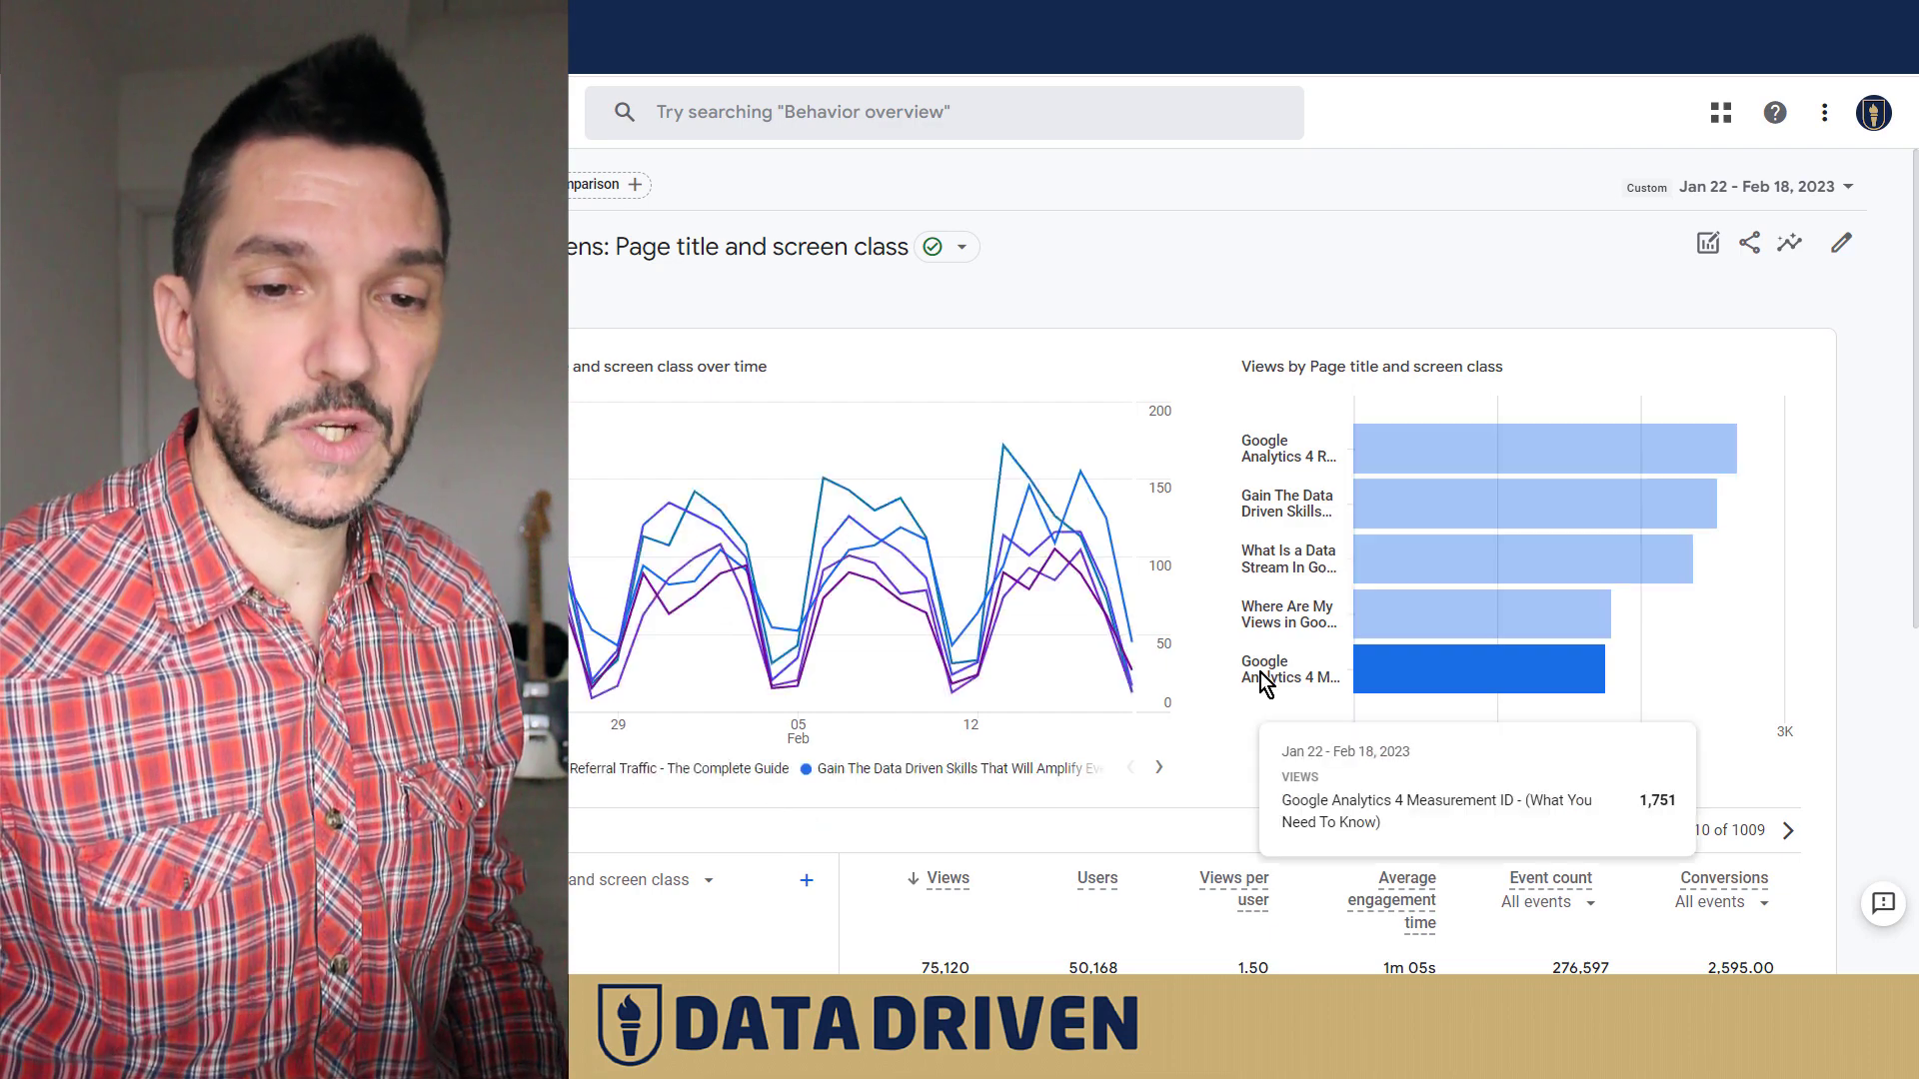
Step: Open Customize report on the Pages and screens report for Jan 22 – Feb 18, 2023
{"action": "mouse_move", "coordinate": [1289, 628]}
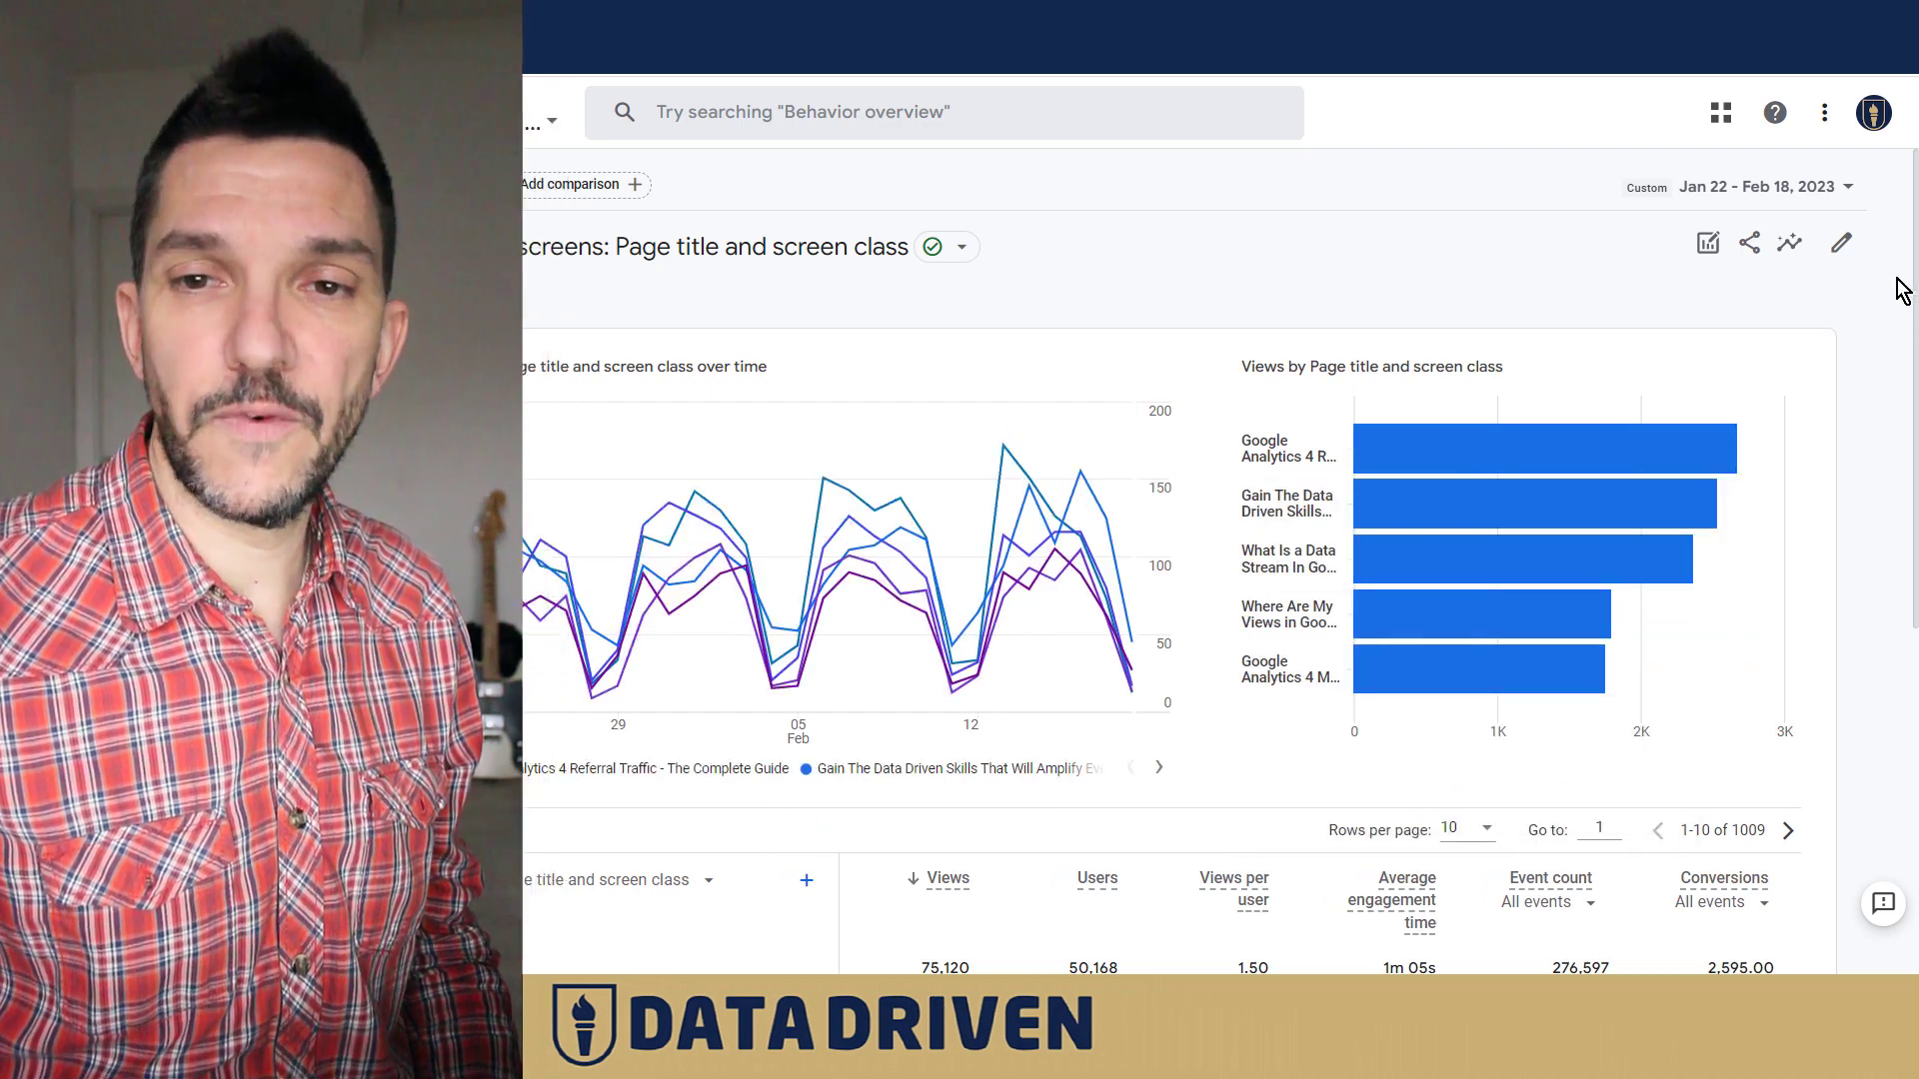
{"action": "left_click", "coordinate": [1845, 249]}
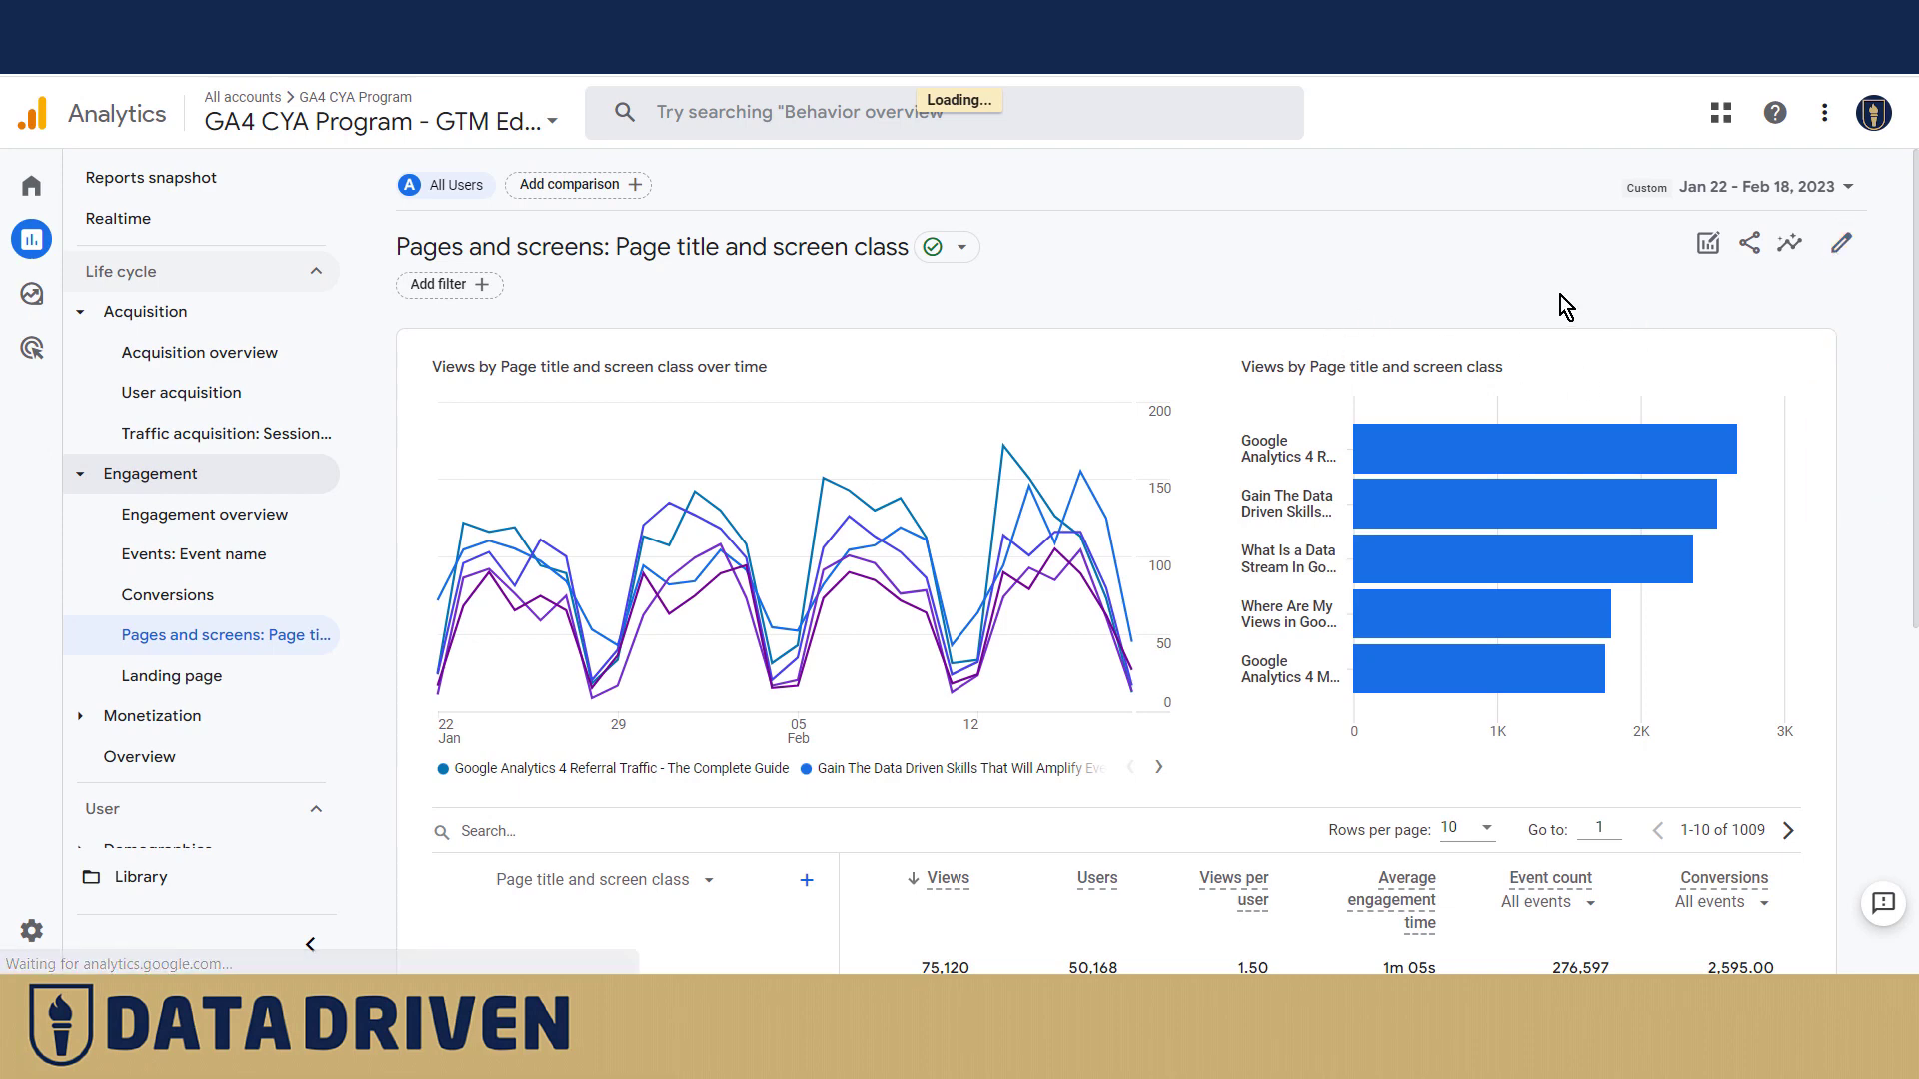
Step: Add a report filter on the page_title dimension
{"action": "left_click", "coordinate": [1654, 433]}
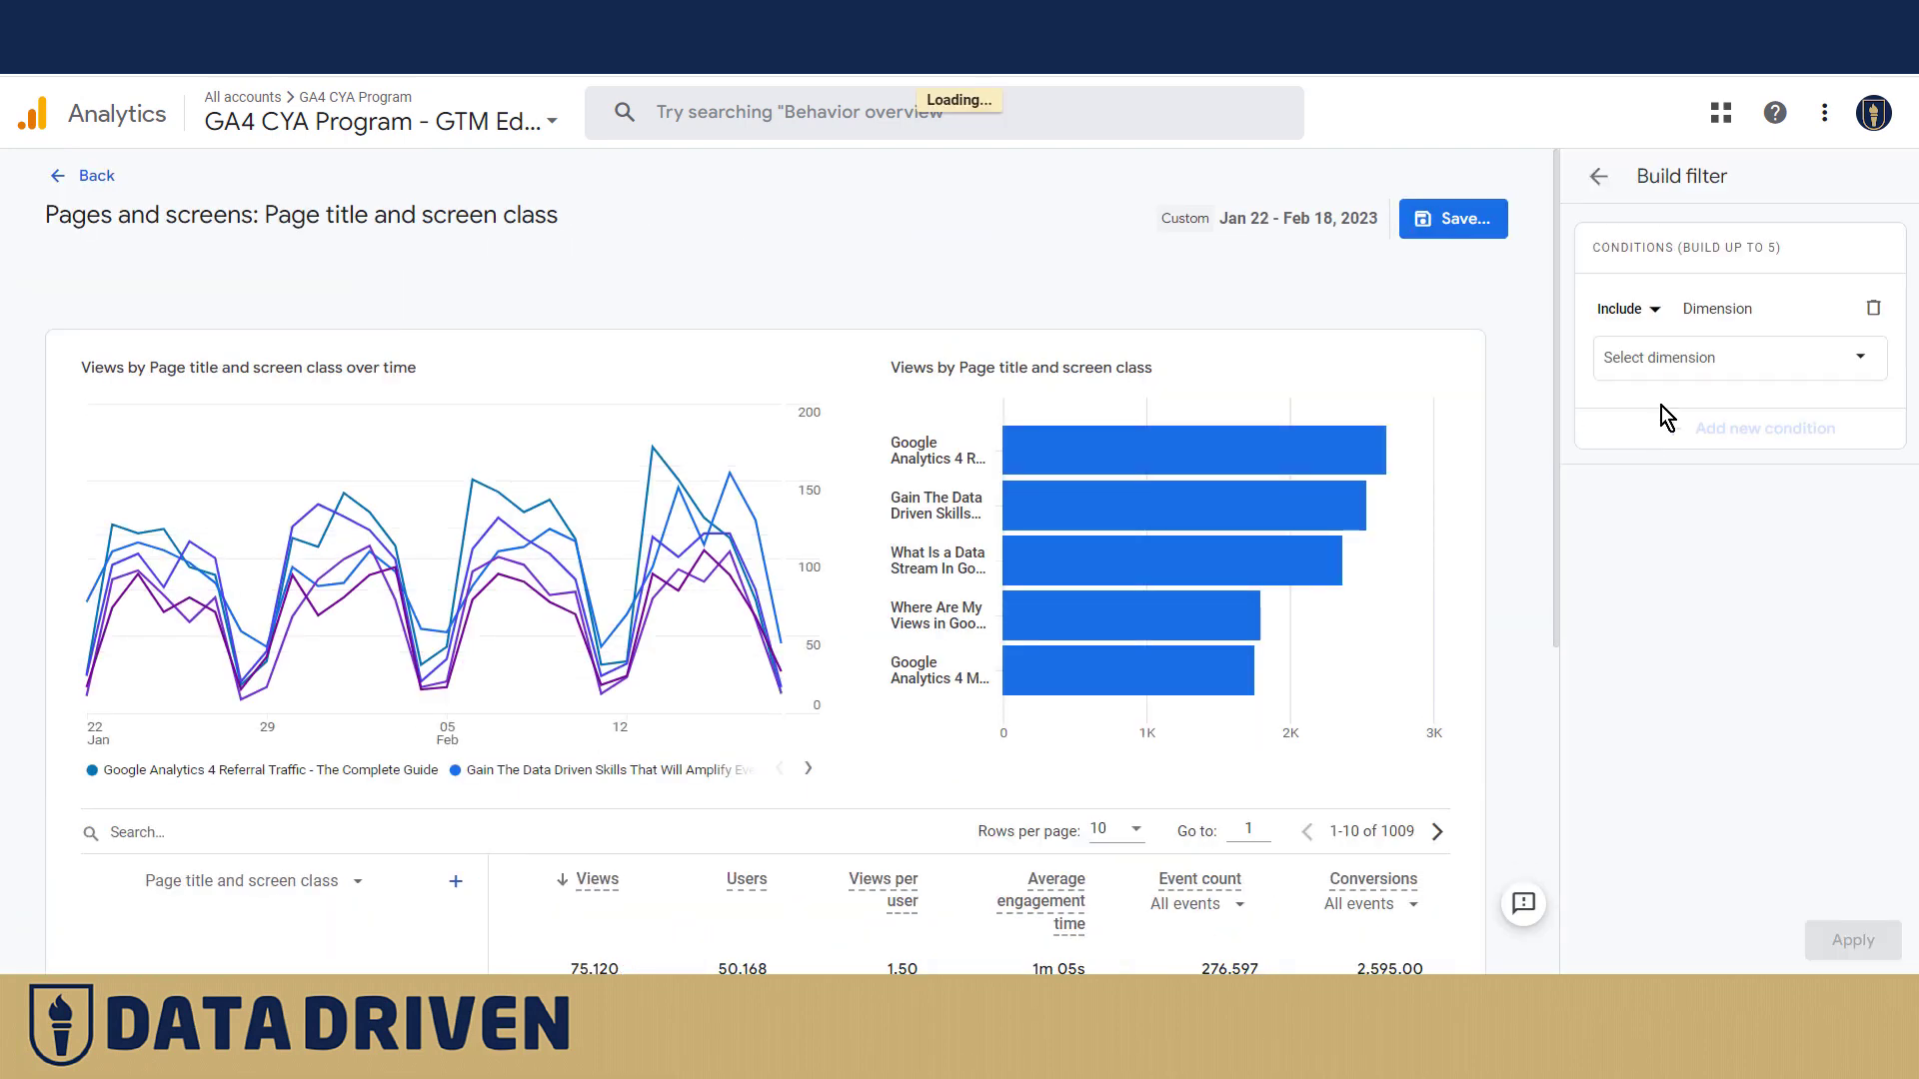
{"action": "left_click", "coordinate": [1682, 372]}
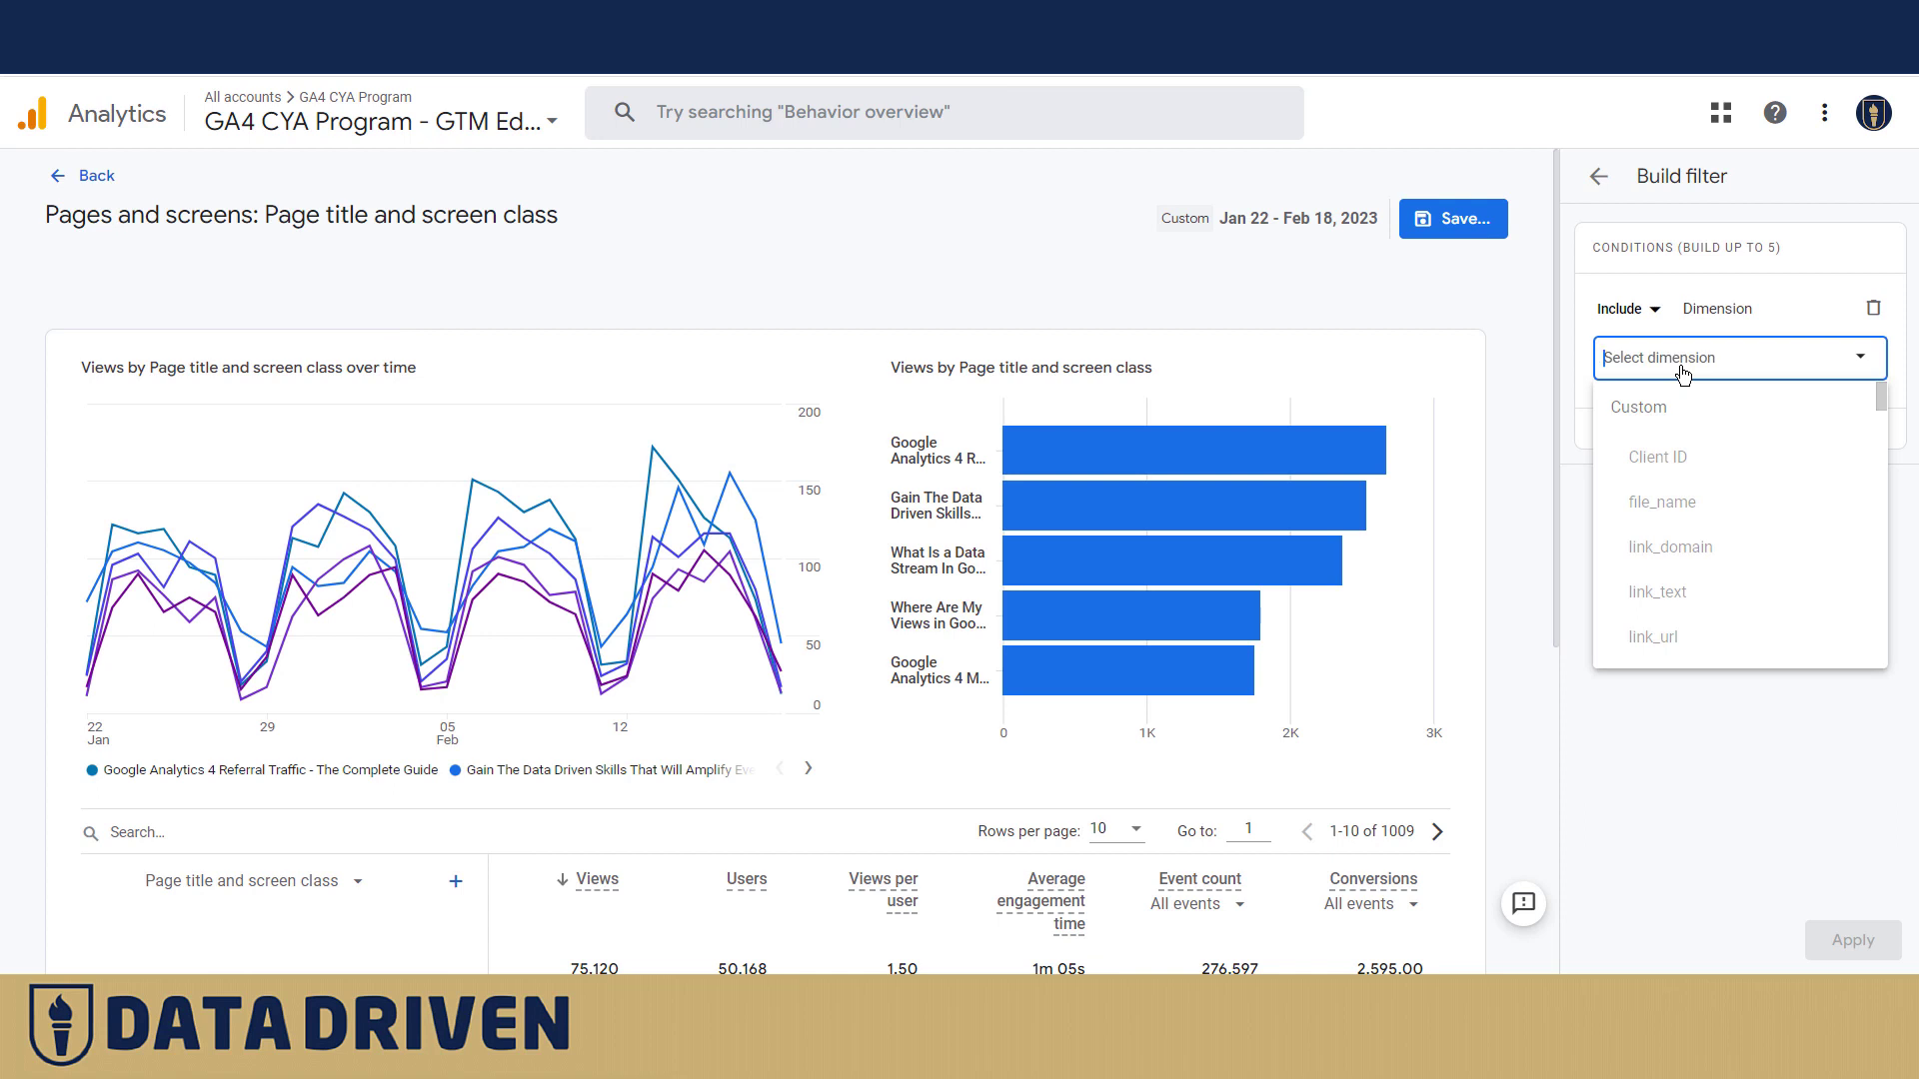
{"action": "left_click", "coordinate": [1682, 371]}
{"action": "left_click", "coordinate": [1683, 372]}
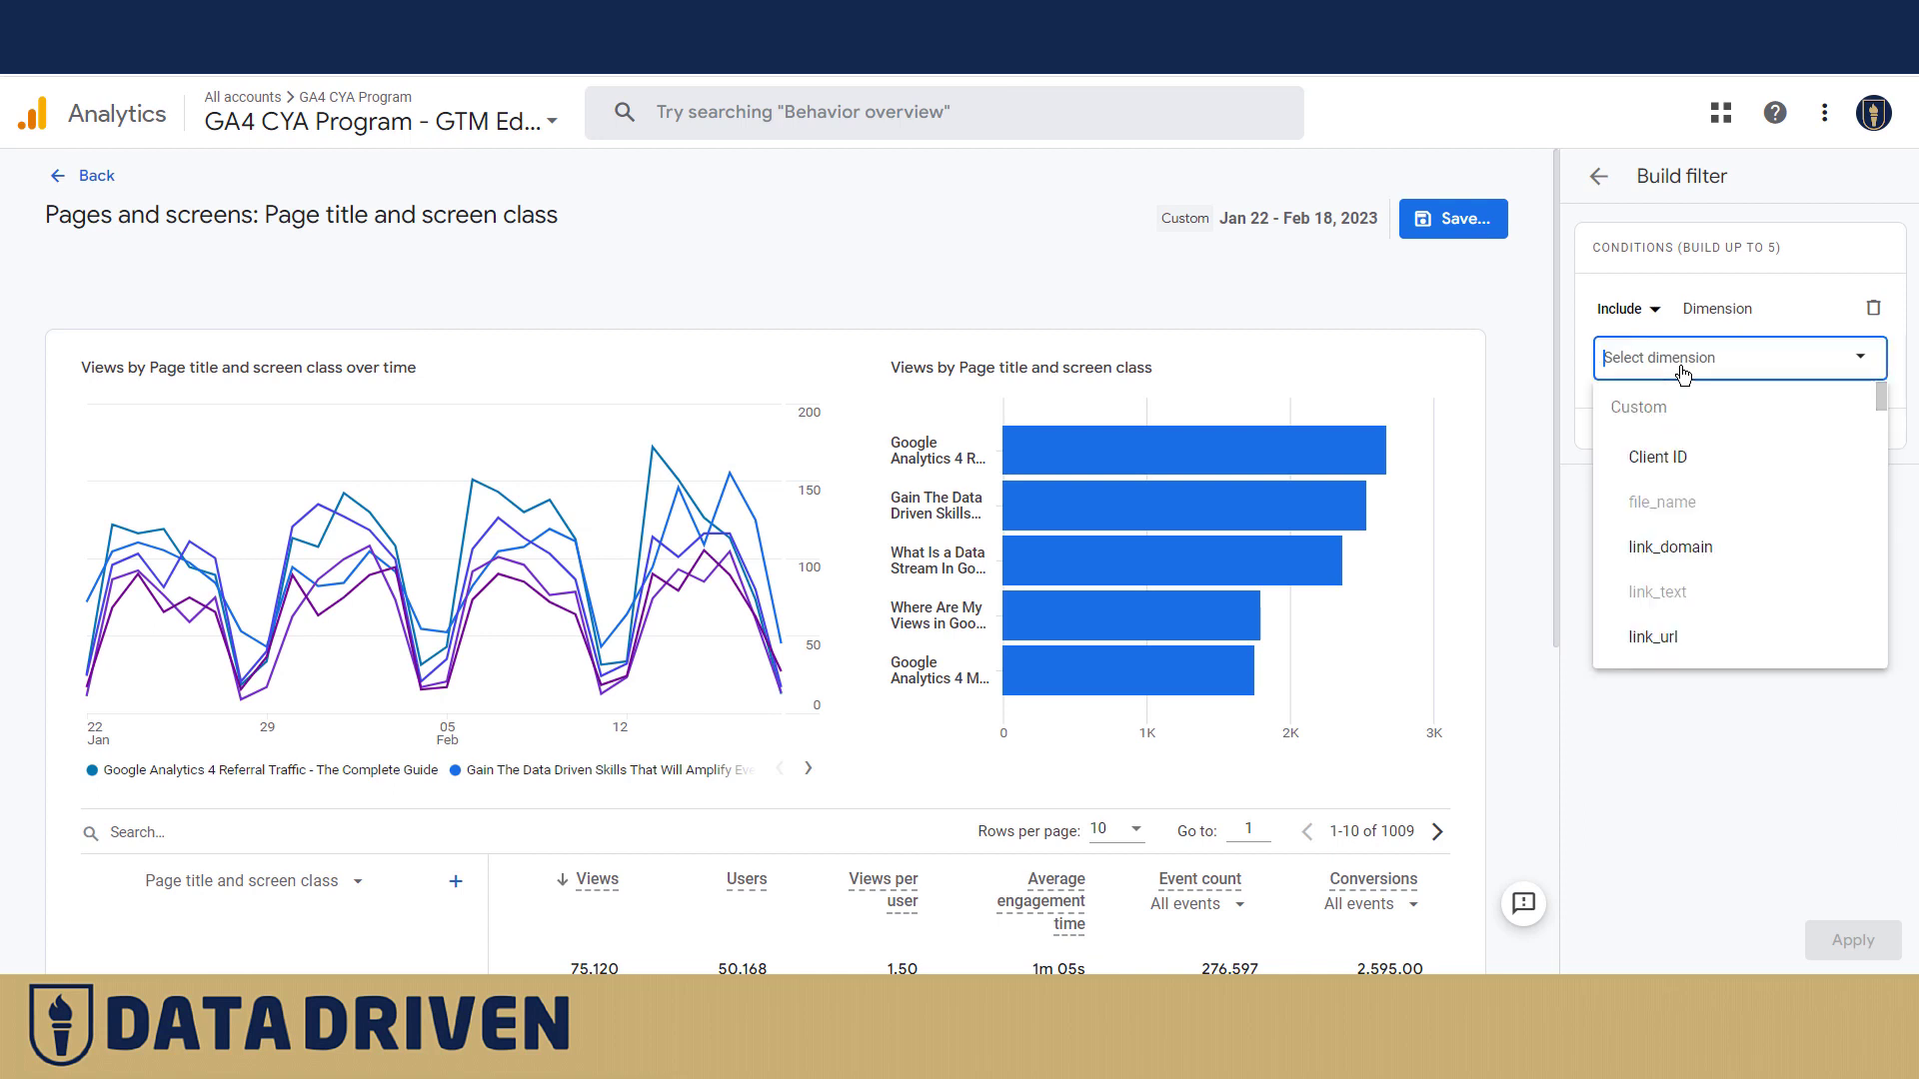
{"action": "type", "text": "t"}
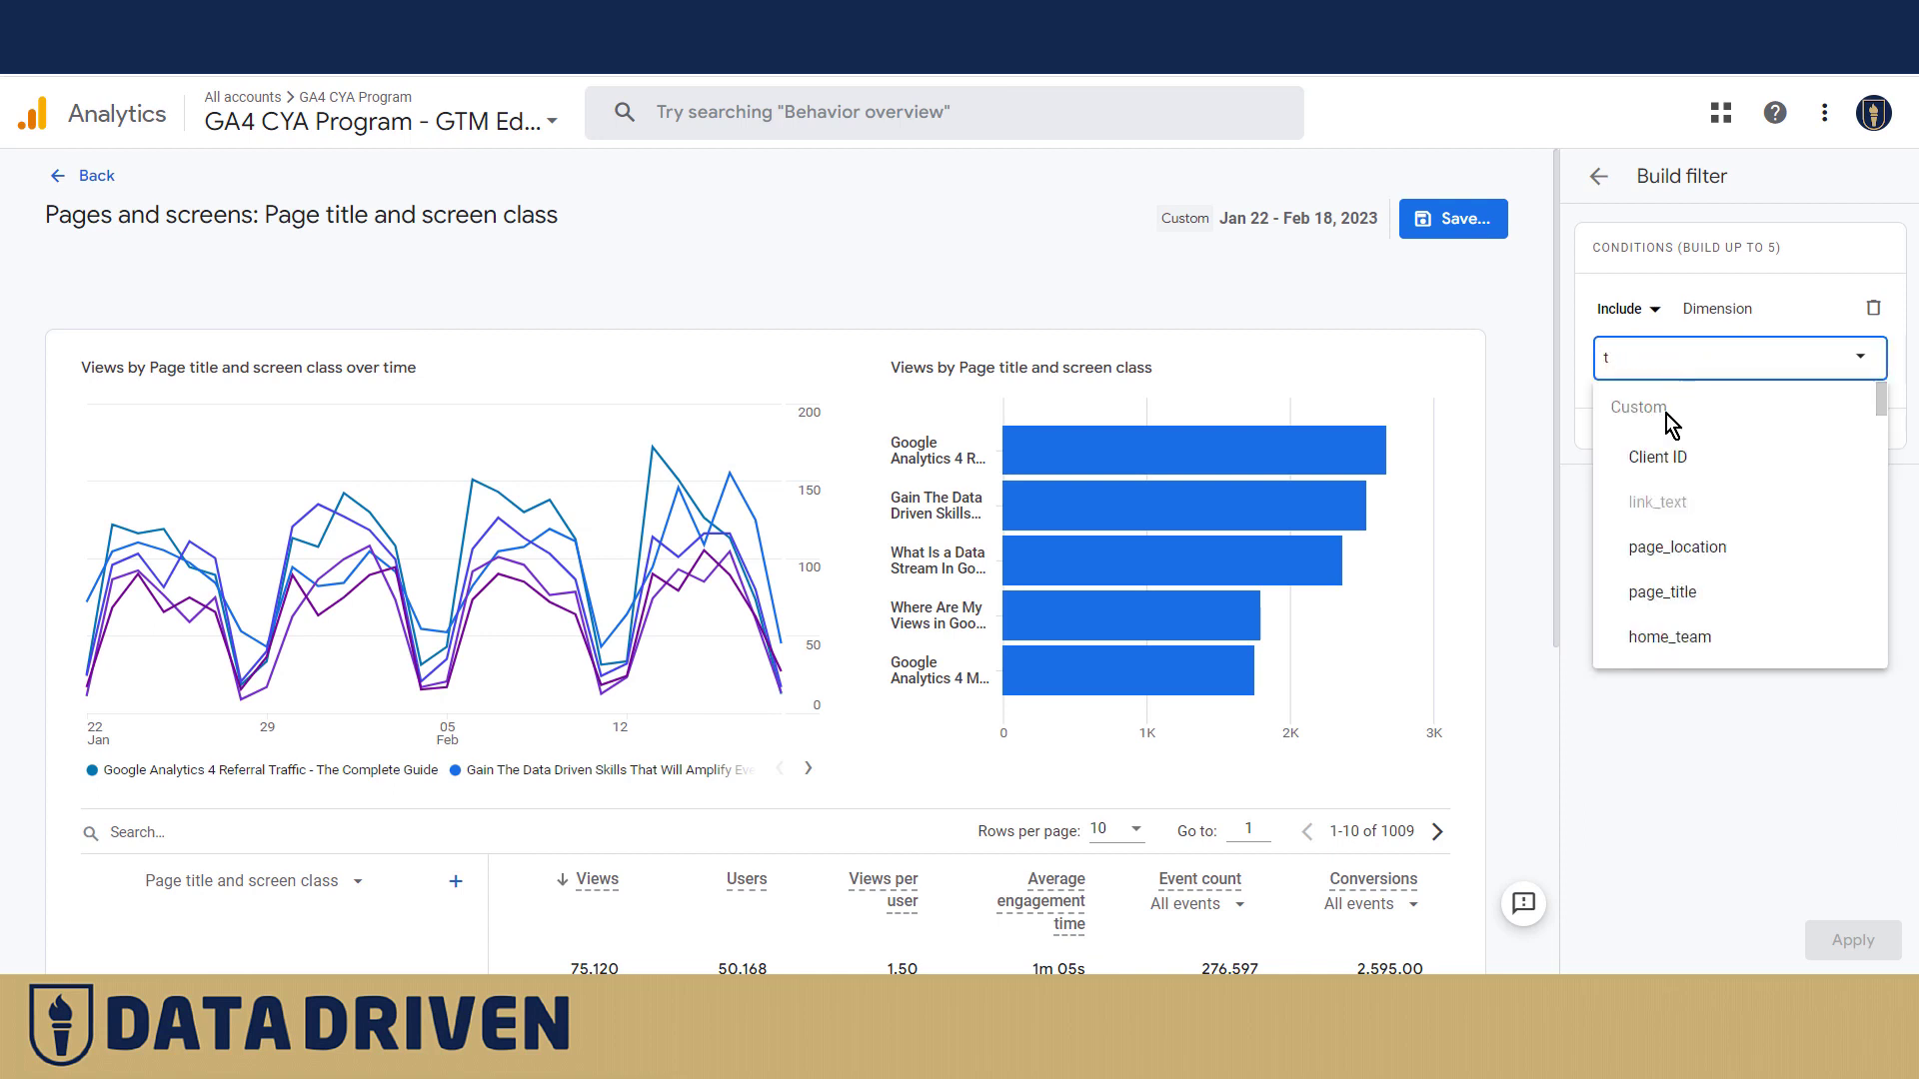
{"action": "left_click", "coordinate": [1662, 592]}
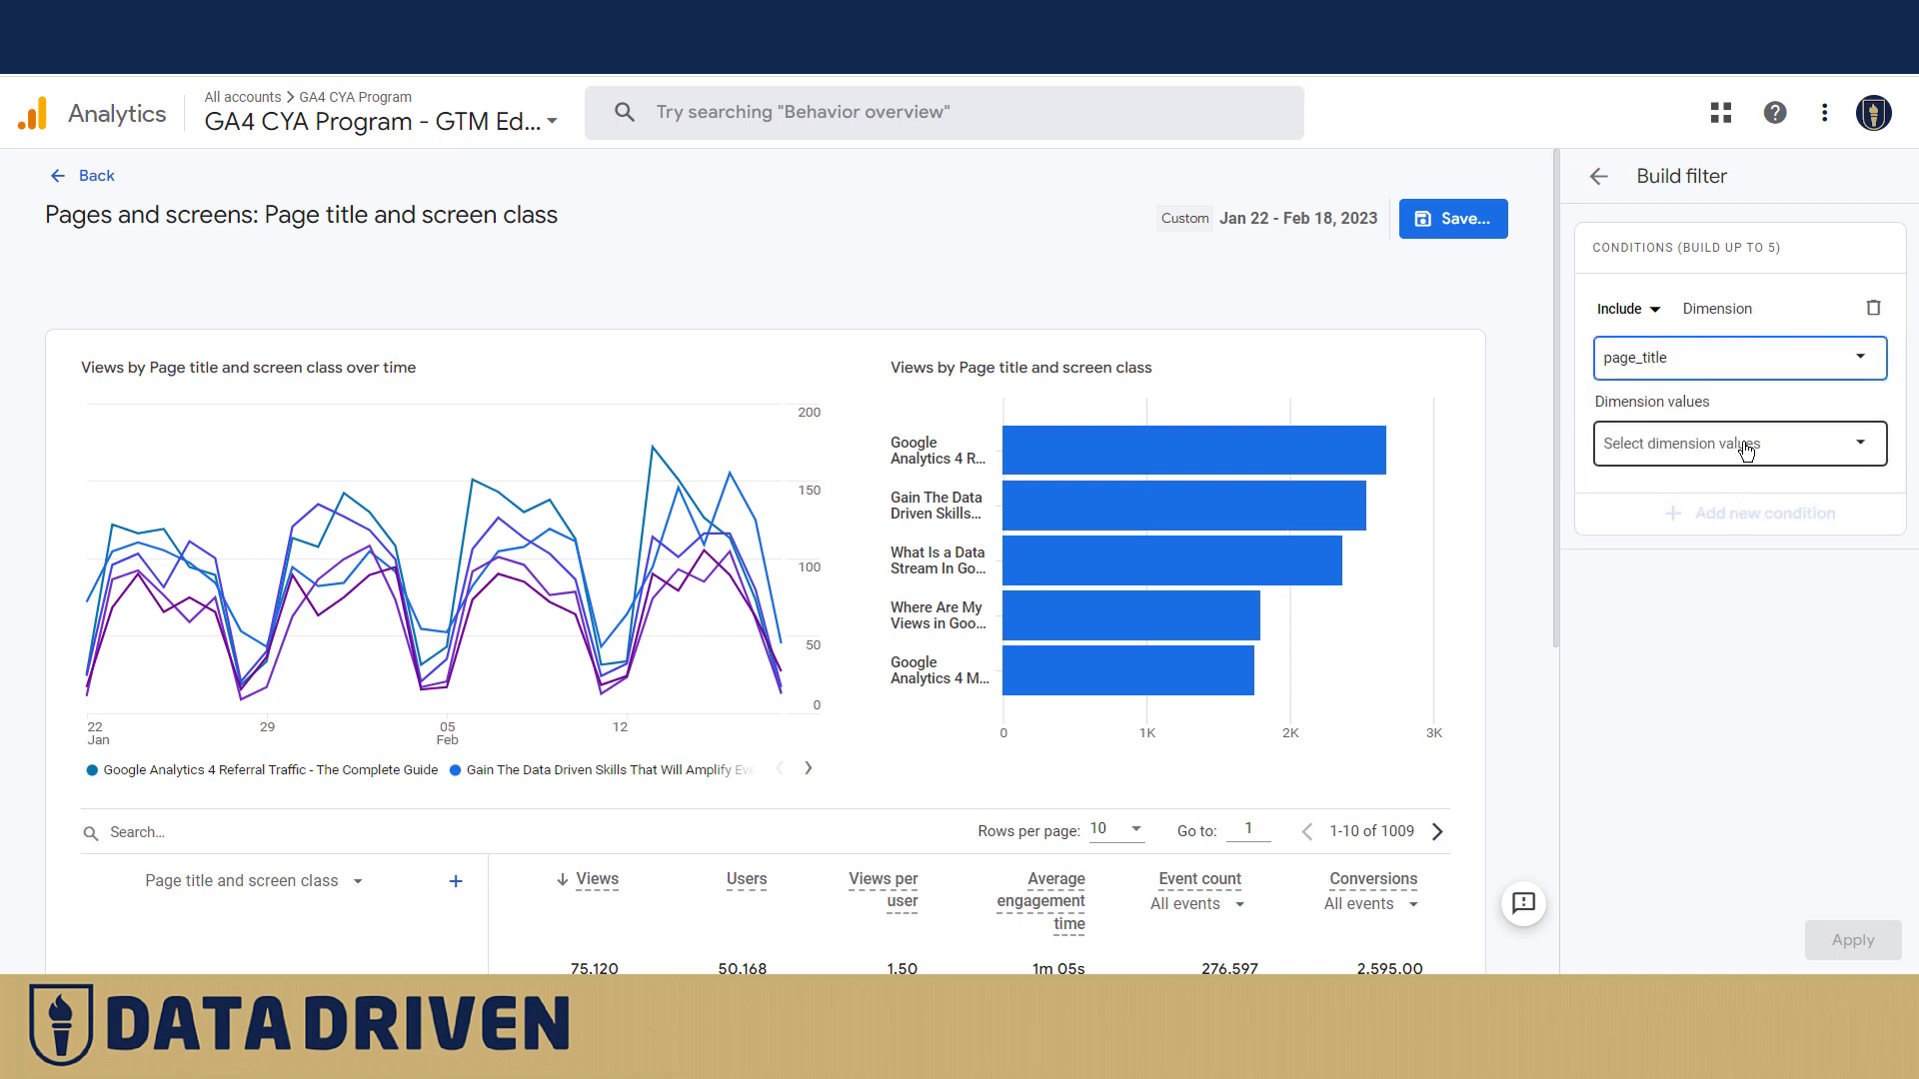
Step: Exclude the 'Gain The Data Driven Skills…' page title, apply the filter, and leave customization
{"action": "left_click", "coordinate": [1746, 452]}
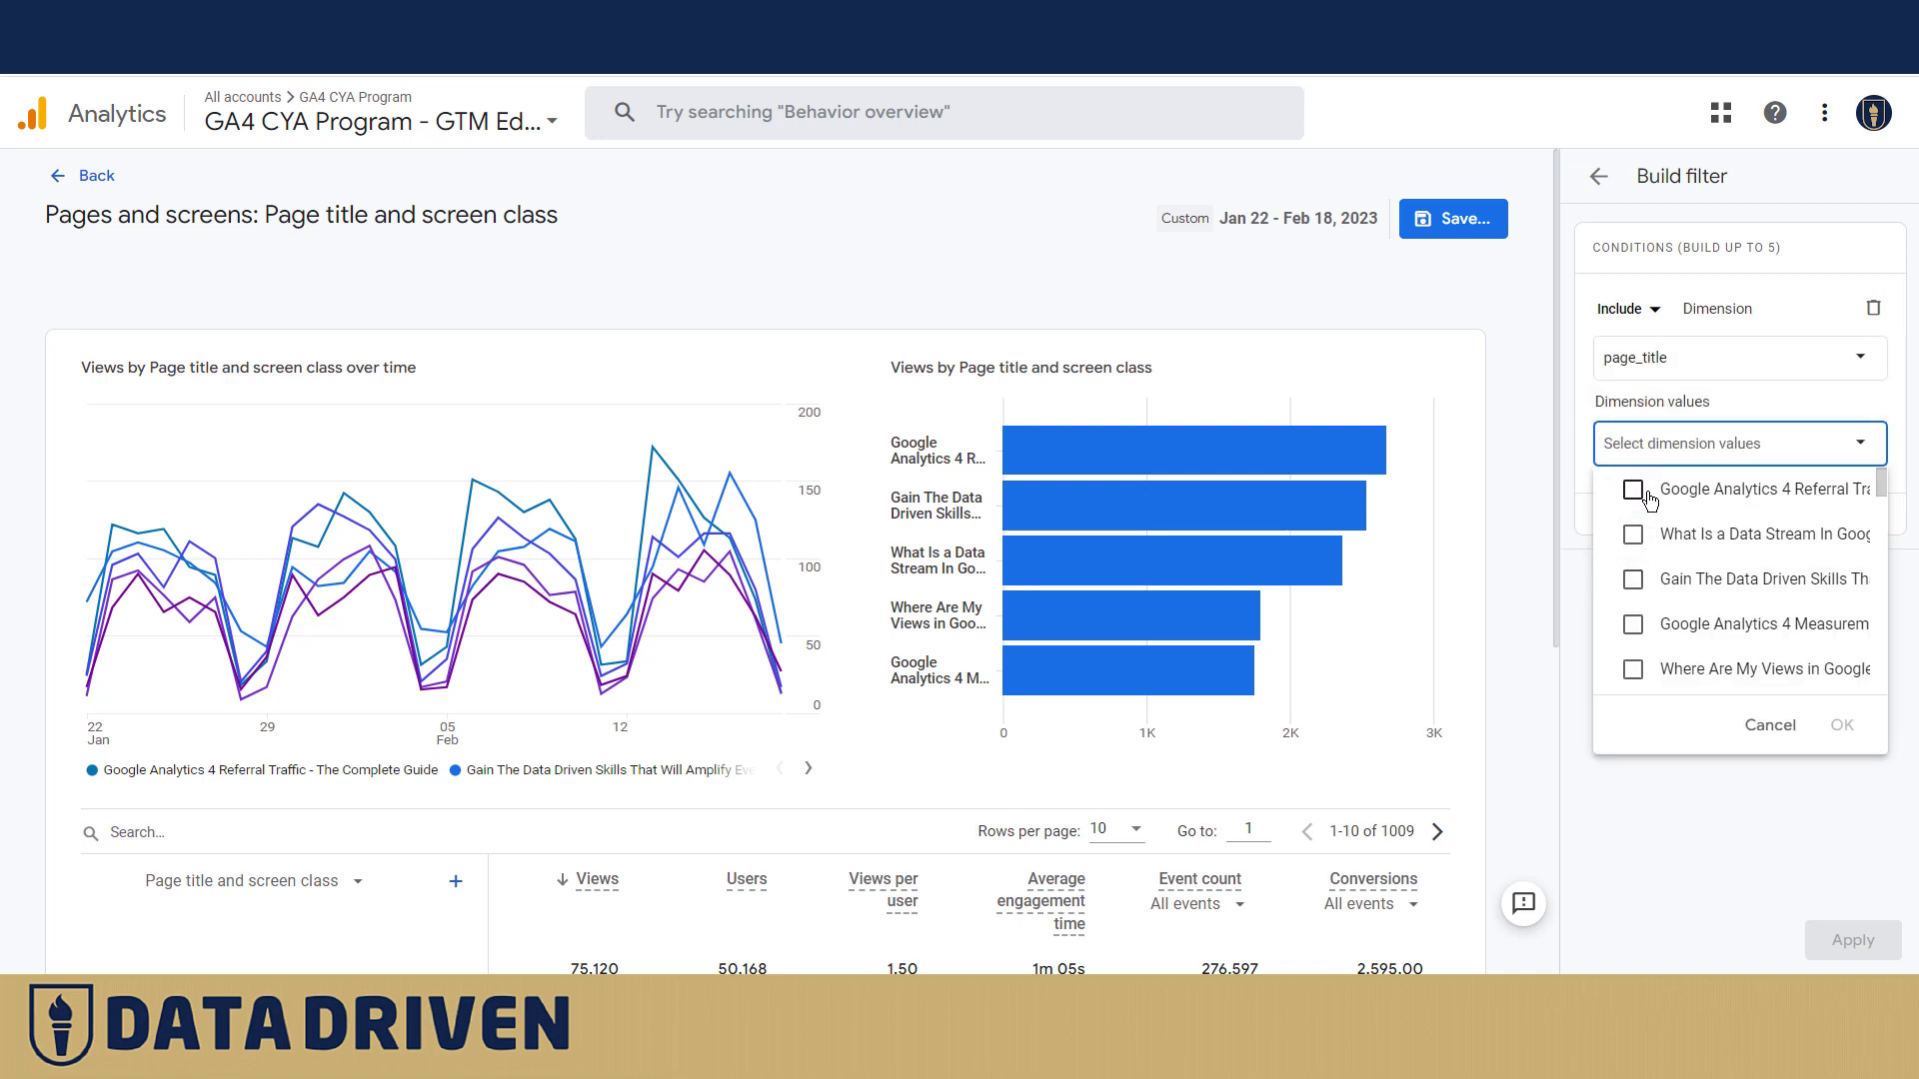
{"action": "left_click", "coordinate": [1633, 580]}
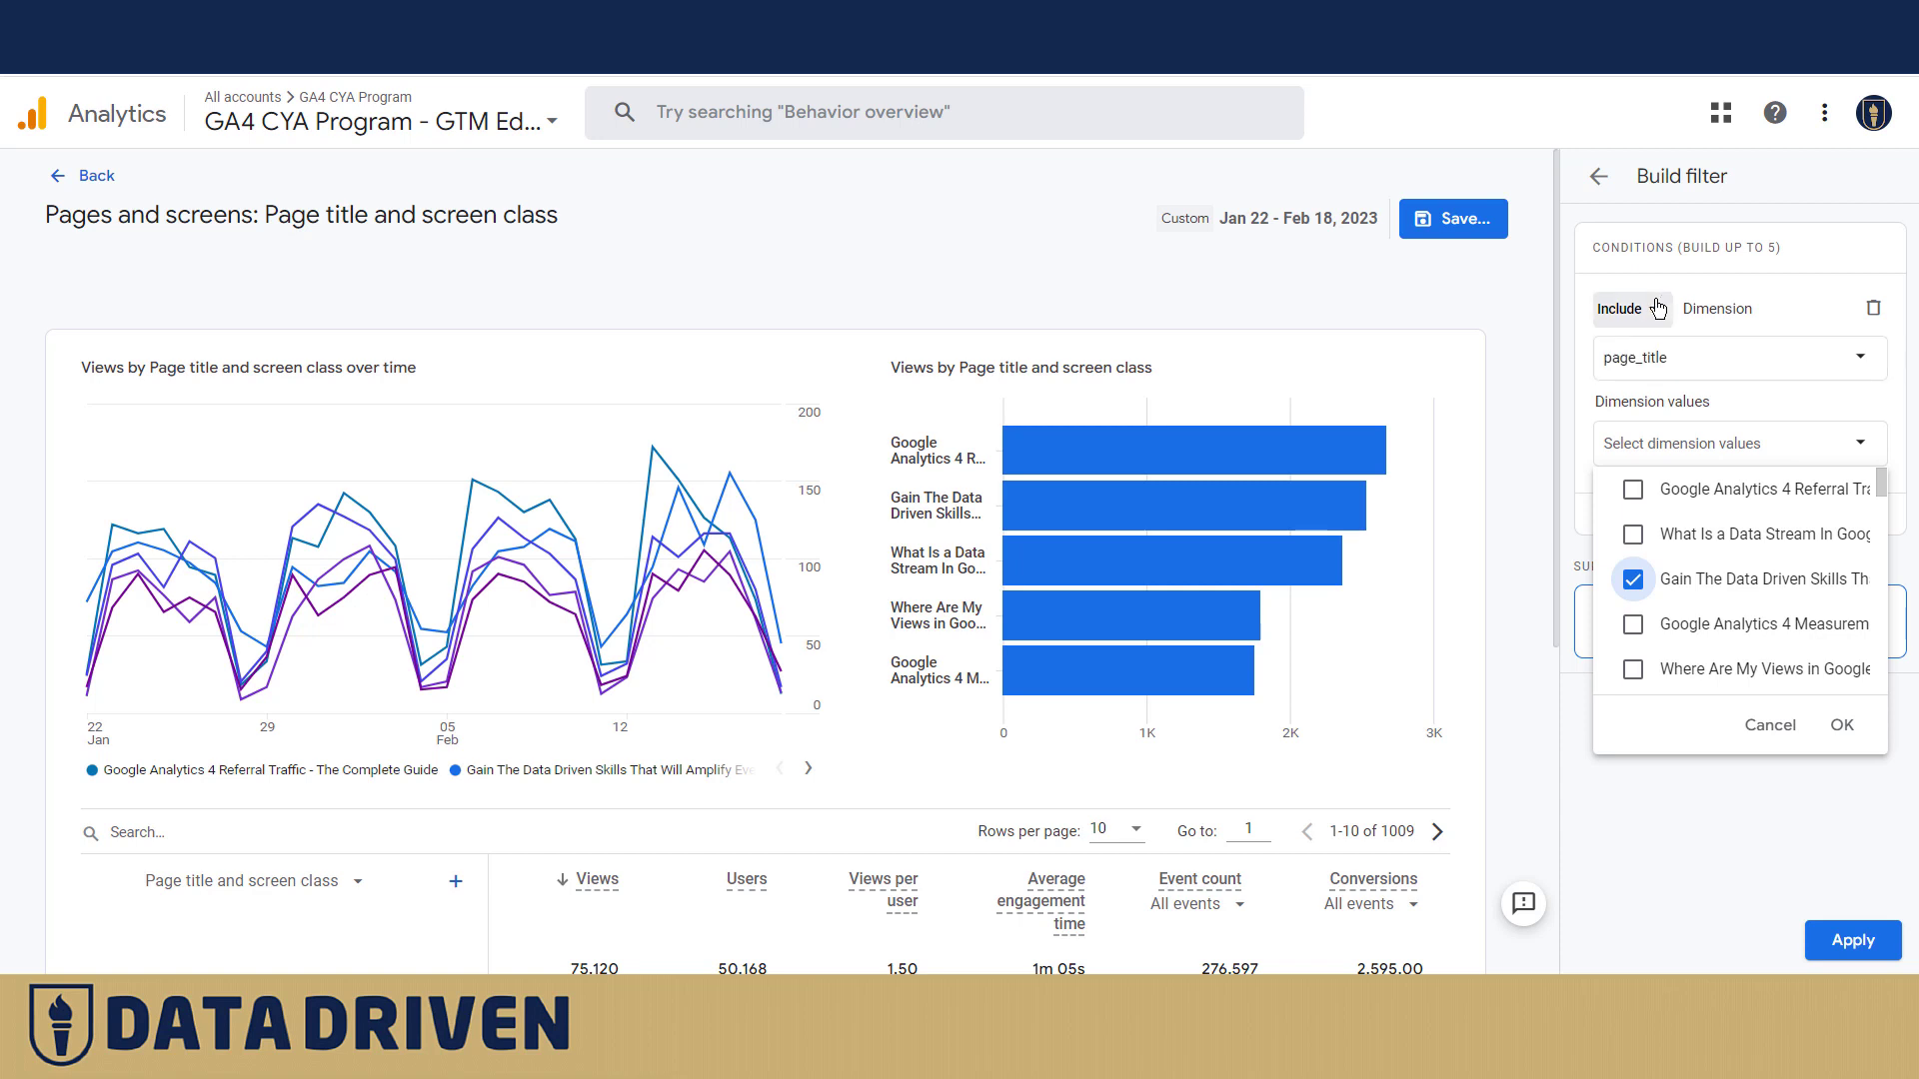
{"action": "left_click", "coordinate": [1658, 308]}
{"action": "left_click", "coordinate": [1640, 421]}
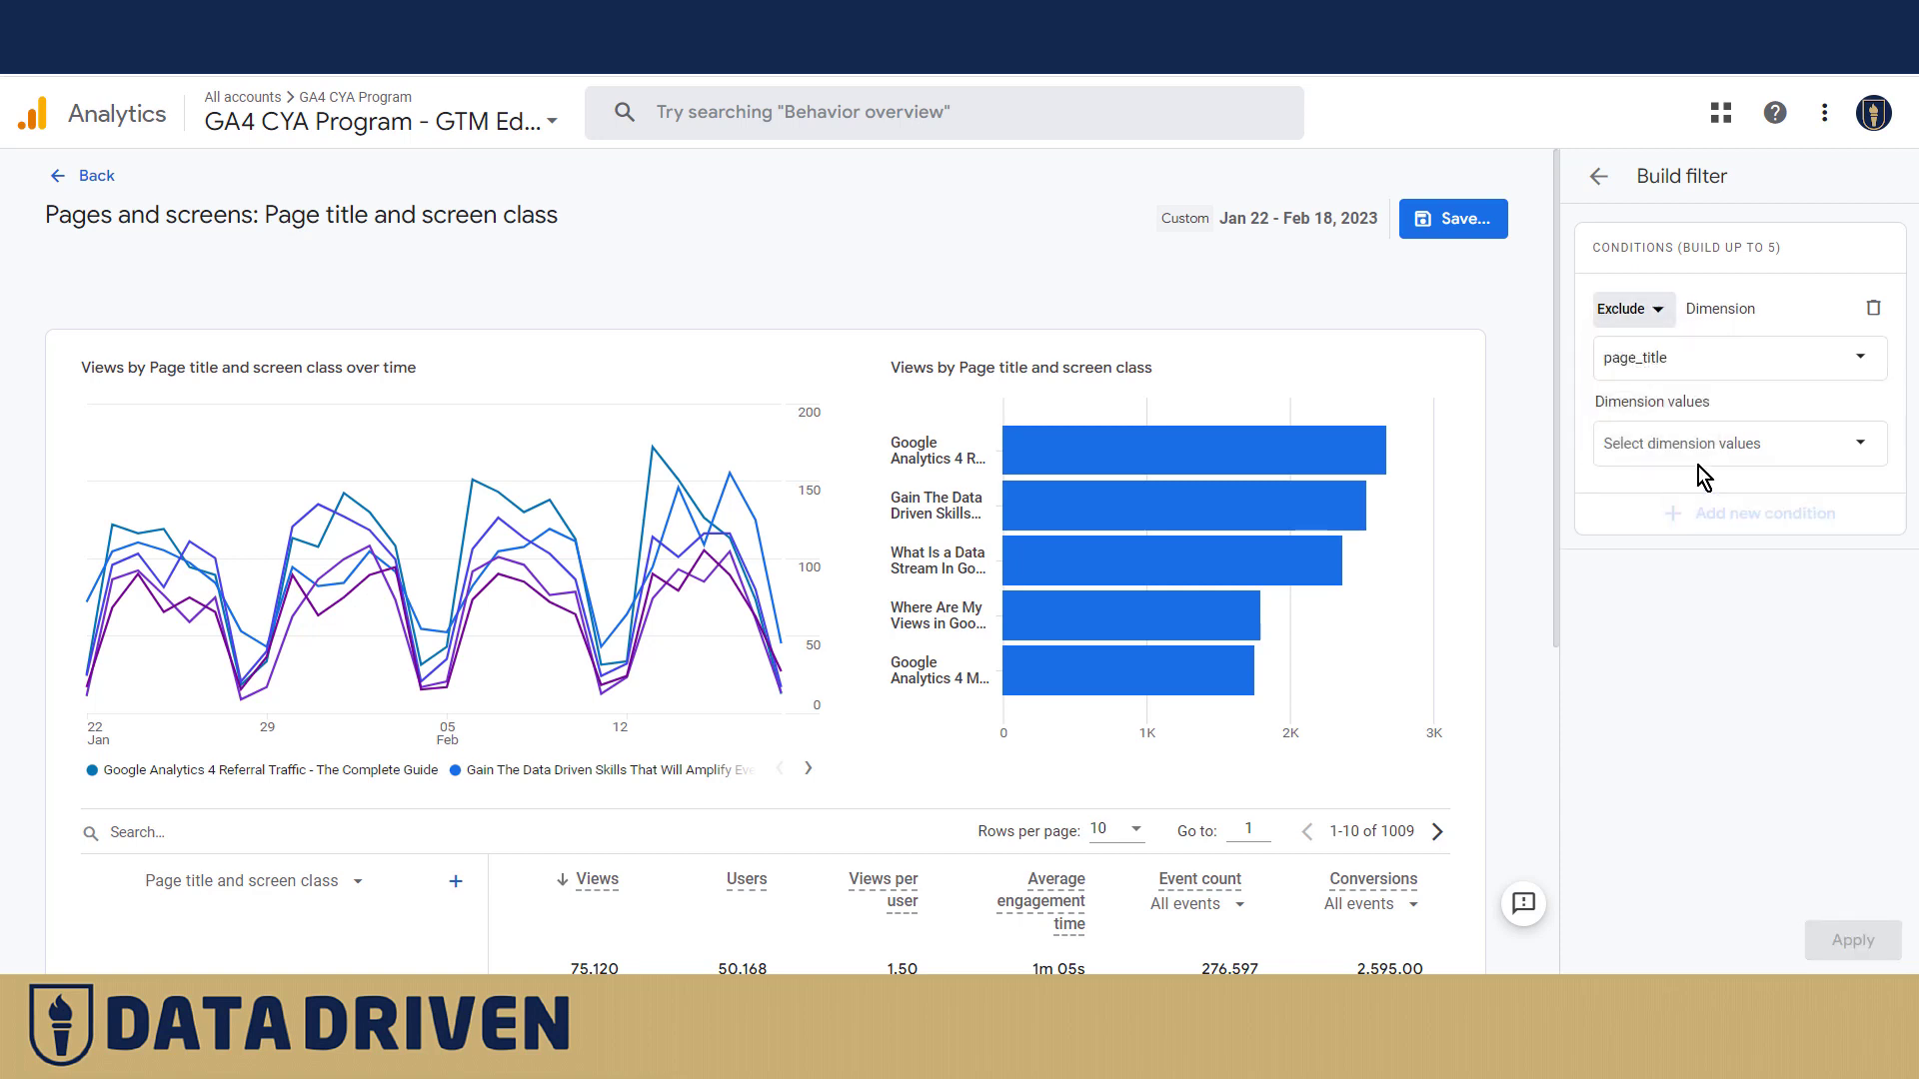
{"action": "left_click", "coordinate": [1696, 446]}
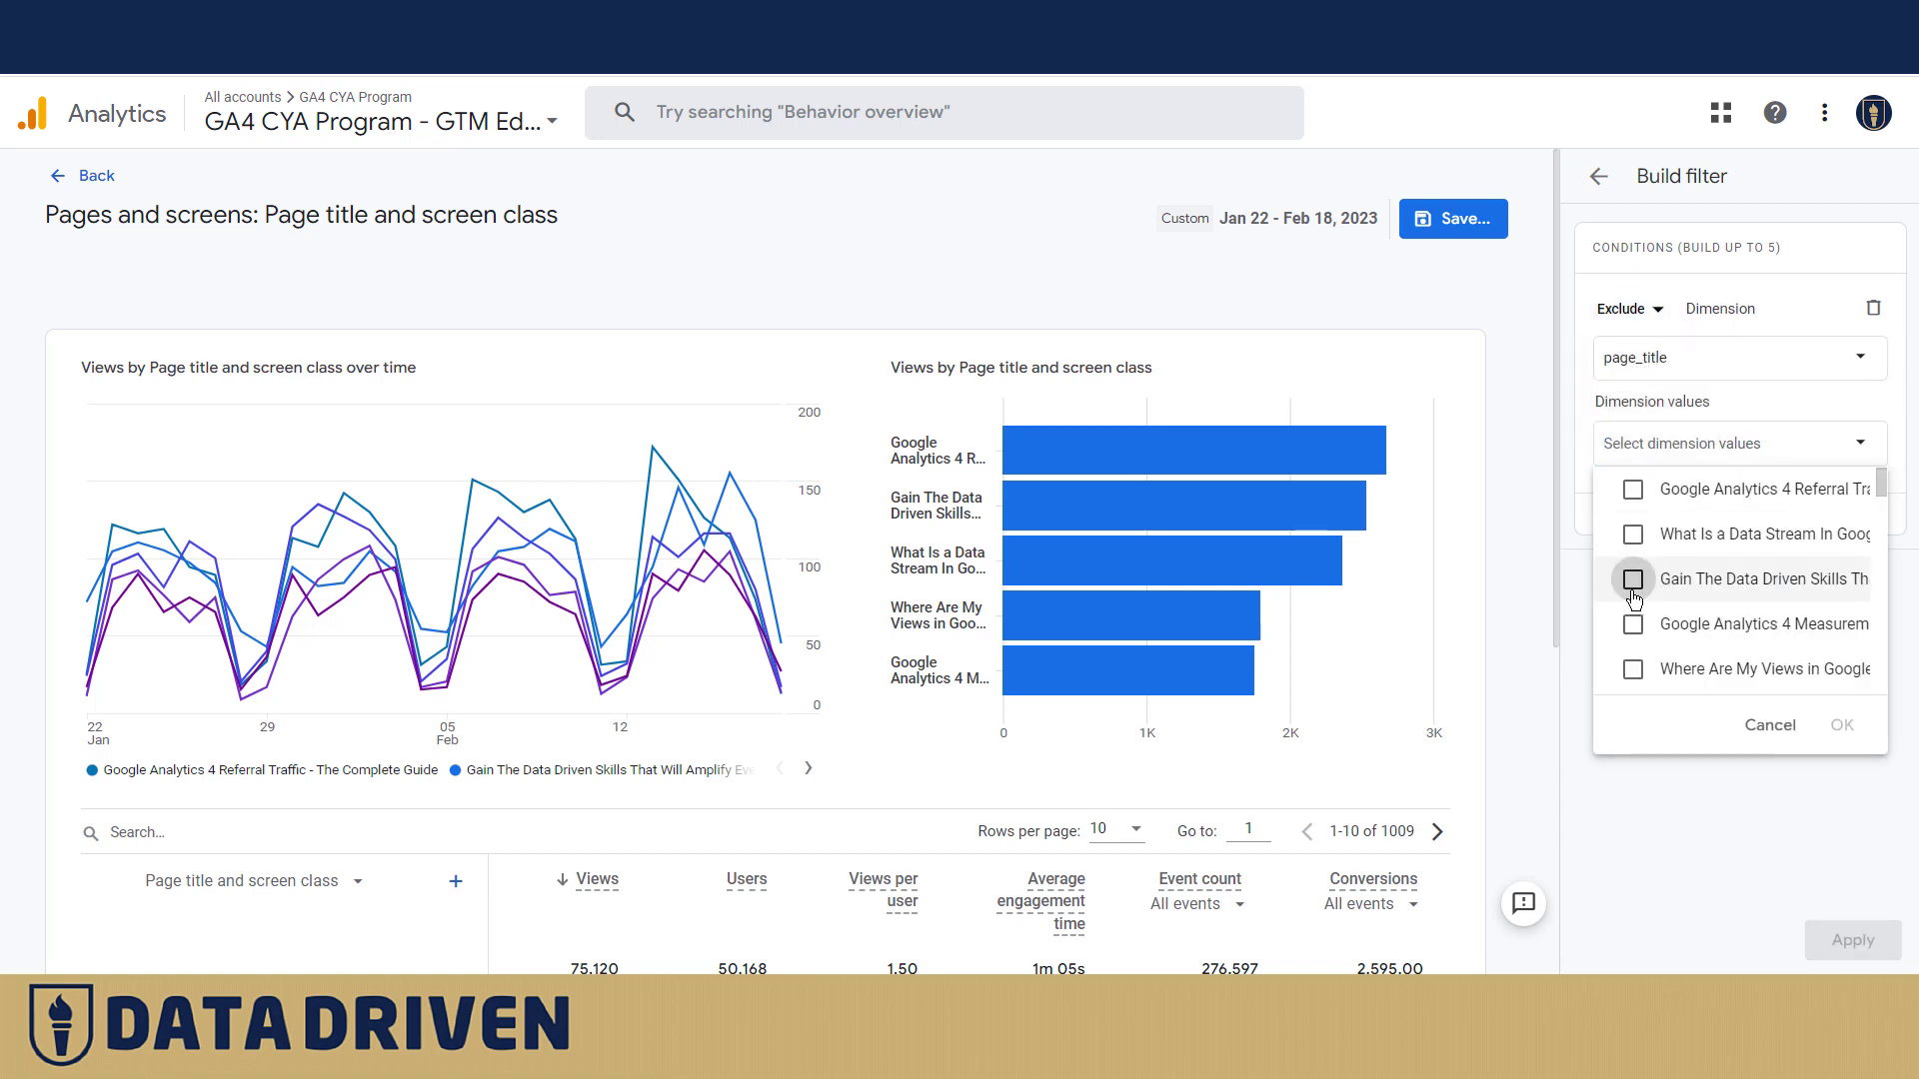
{"action": "left_click", "coordinate": [1633, 580]}
{"action": "left_click", "coordinate": [1842, 724]}
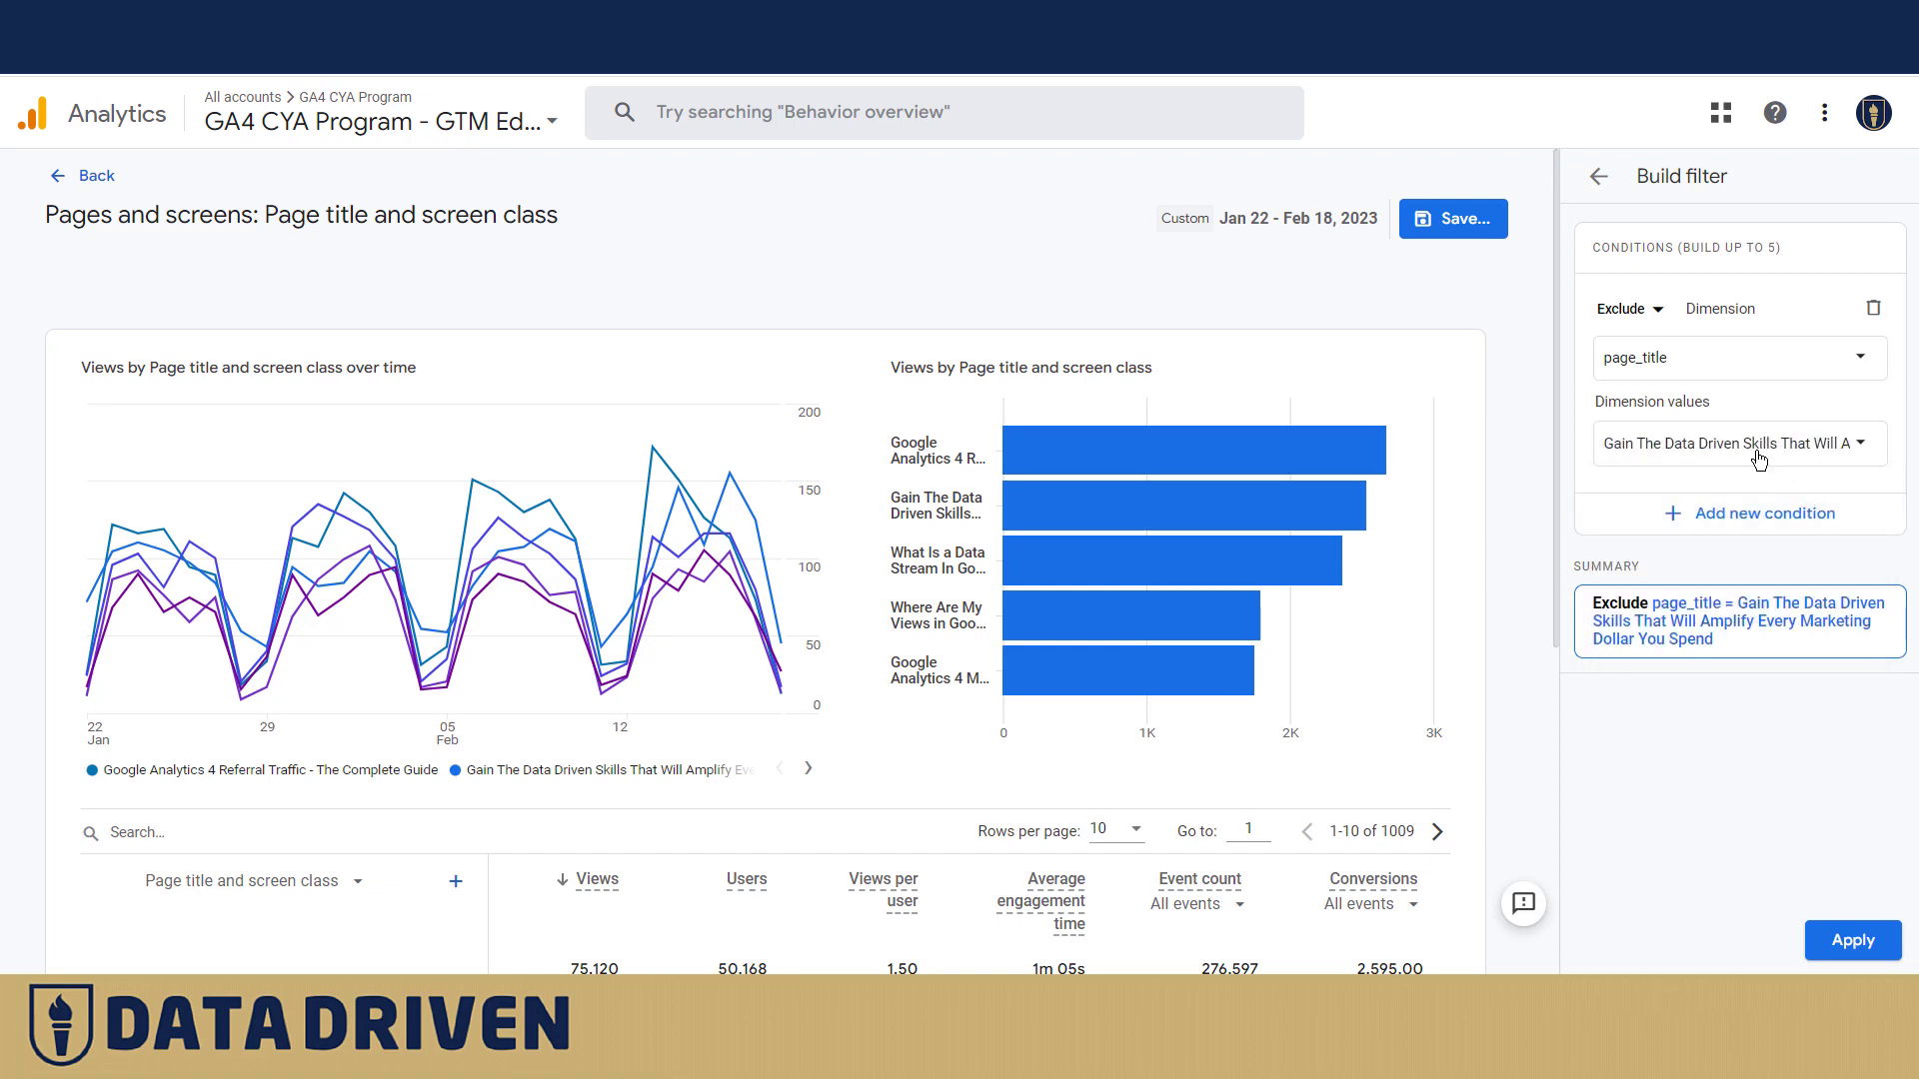
{"action": "left_click", "coordinate": [1840, 945]}
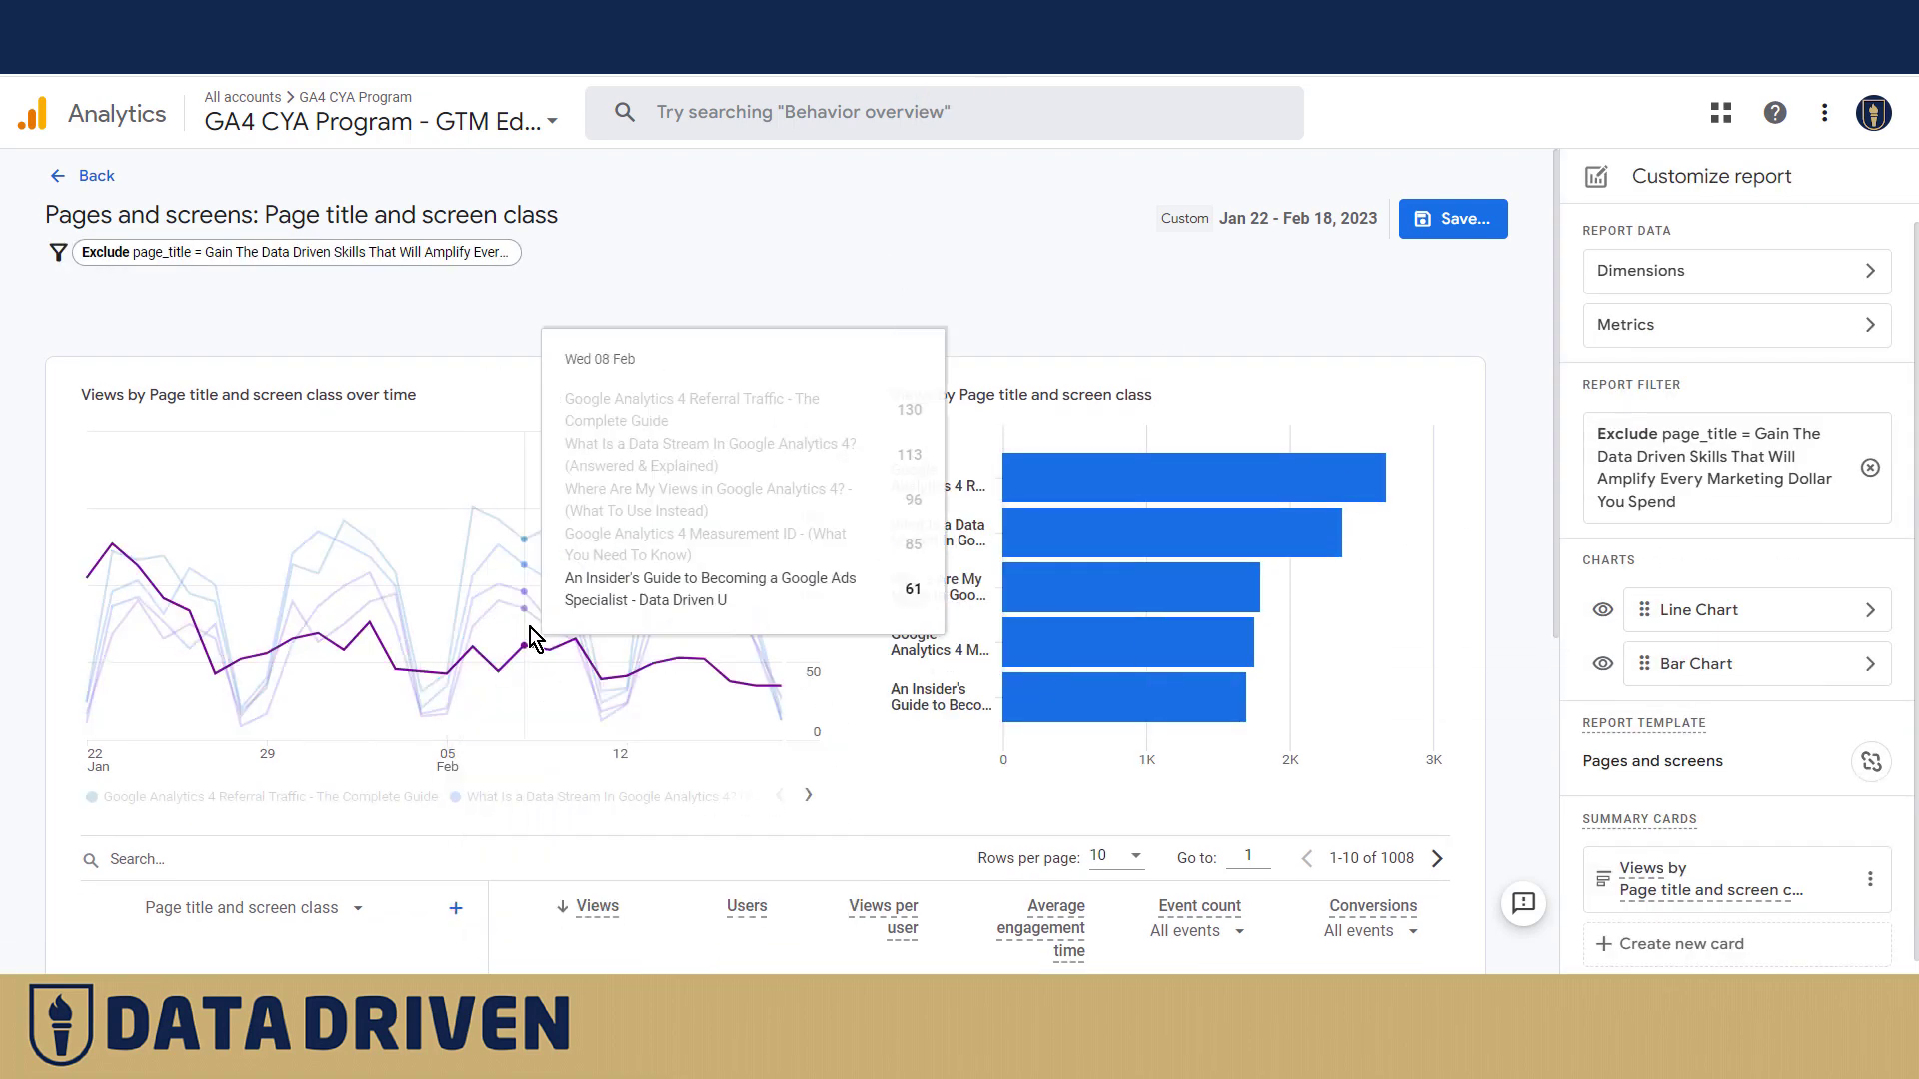
{"action": "mouse_move", "coordinate": [447, 661]}
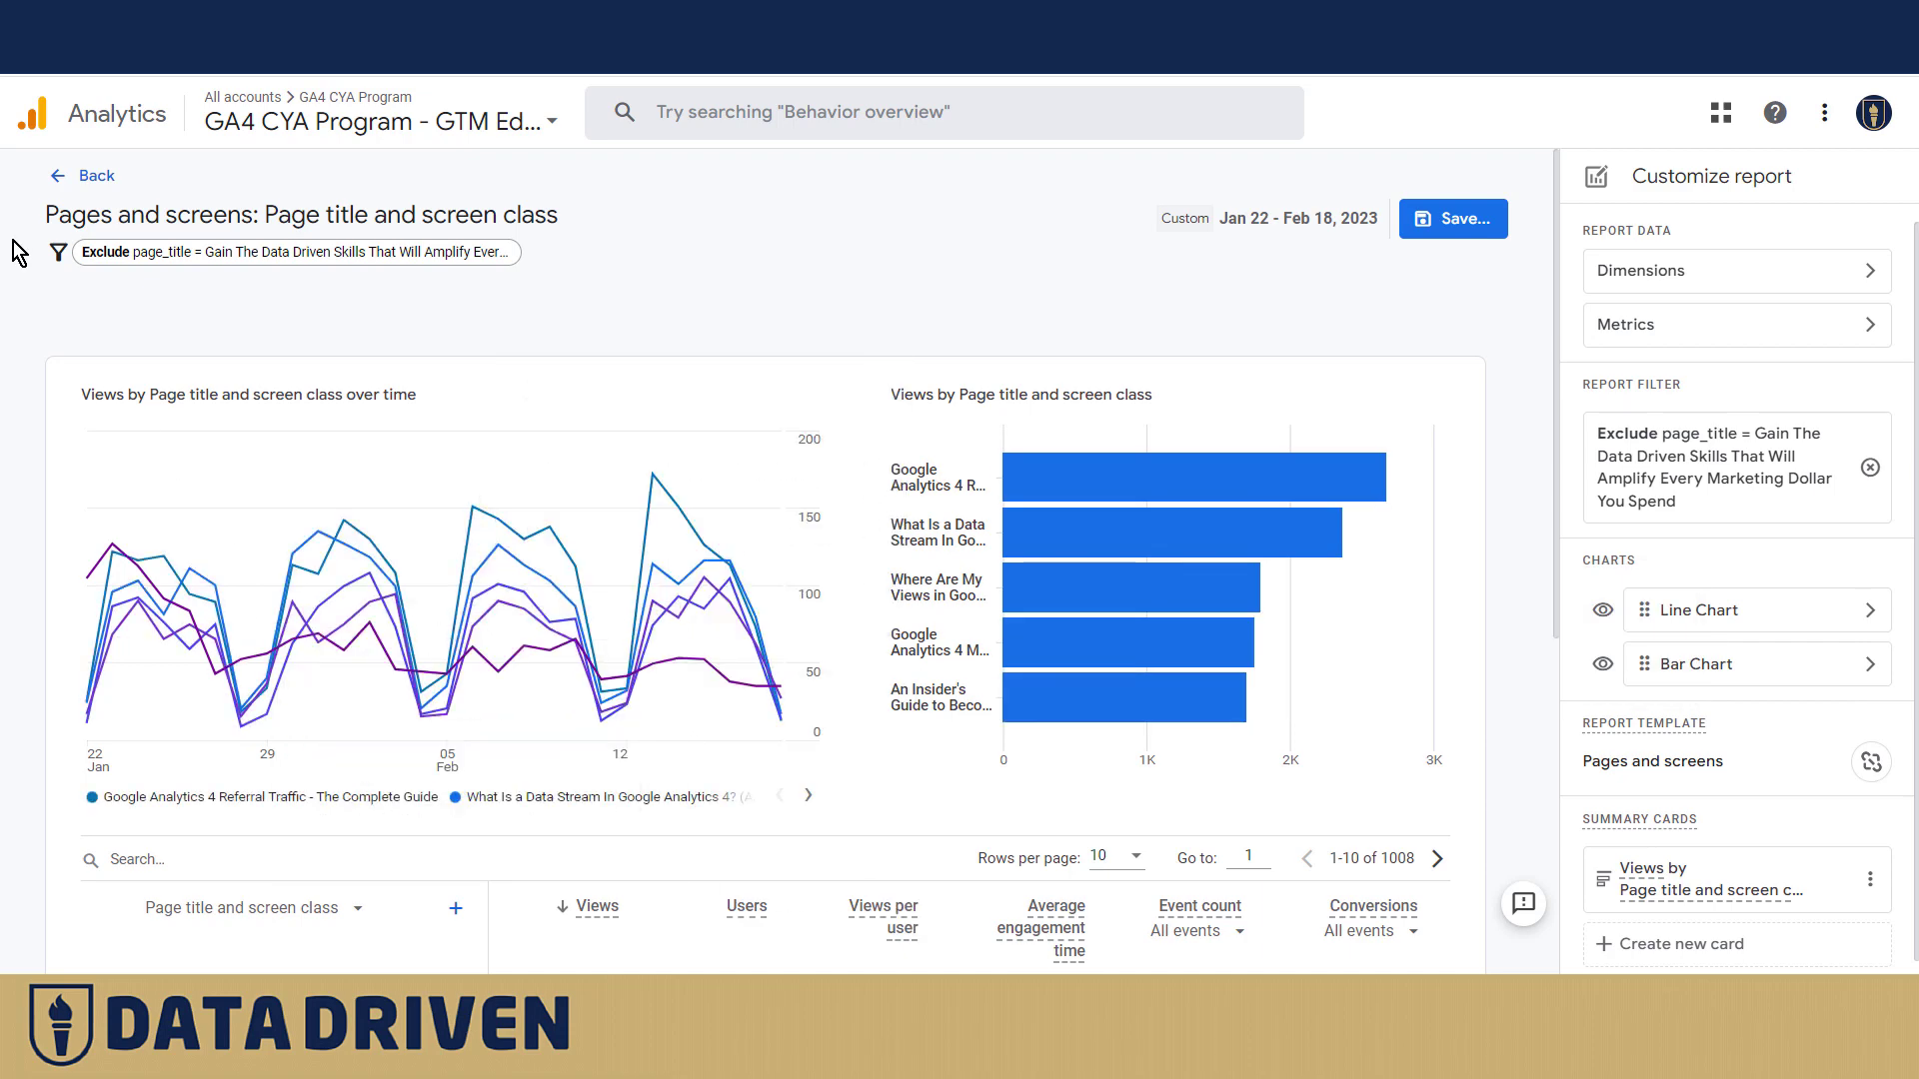
{"action": "left_click", "coordinate": [70, 176]}
Step: Go to Admin > Custom definitions and scroll down the custom dimensions list
{"action": "left_click", "coordinate": [78, 927]}
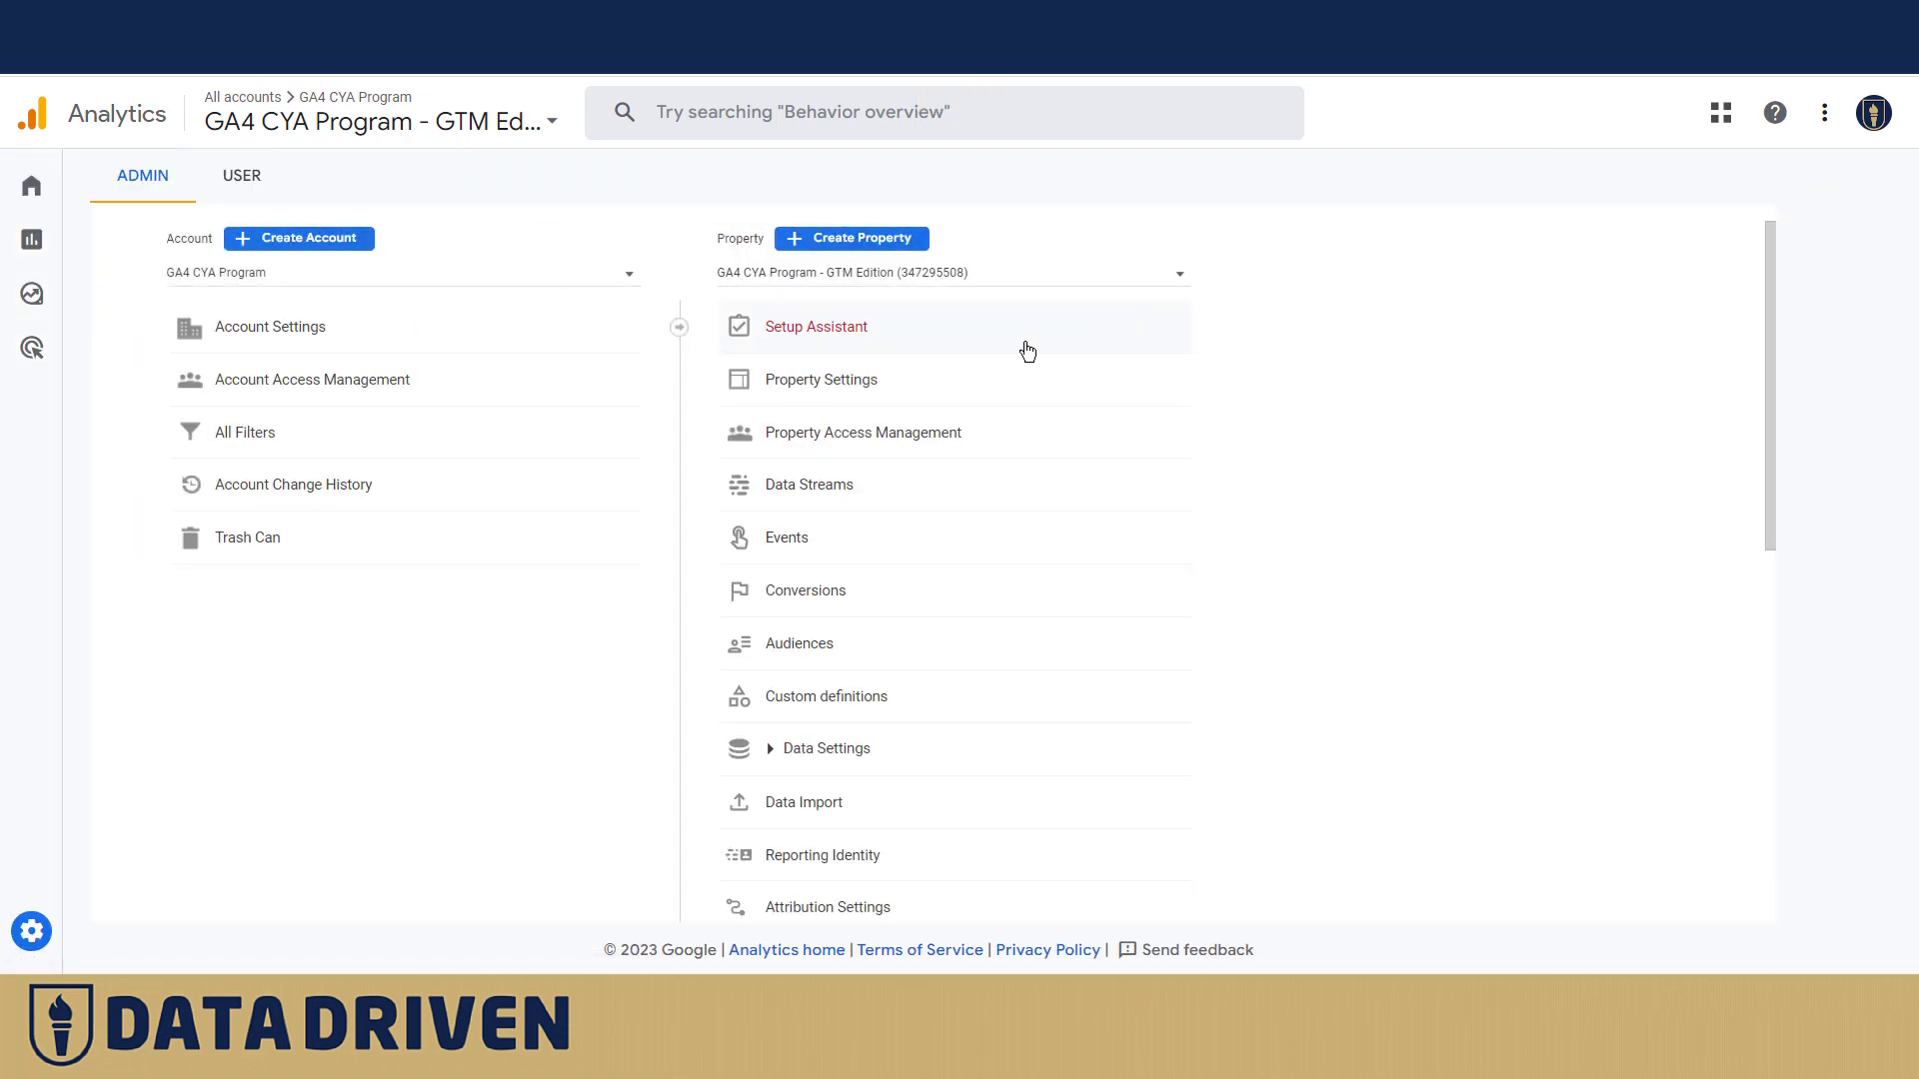
{"action": "left_click", "coordinate": [813, 704]}
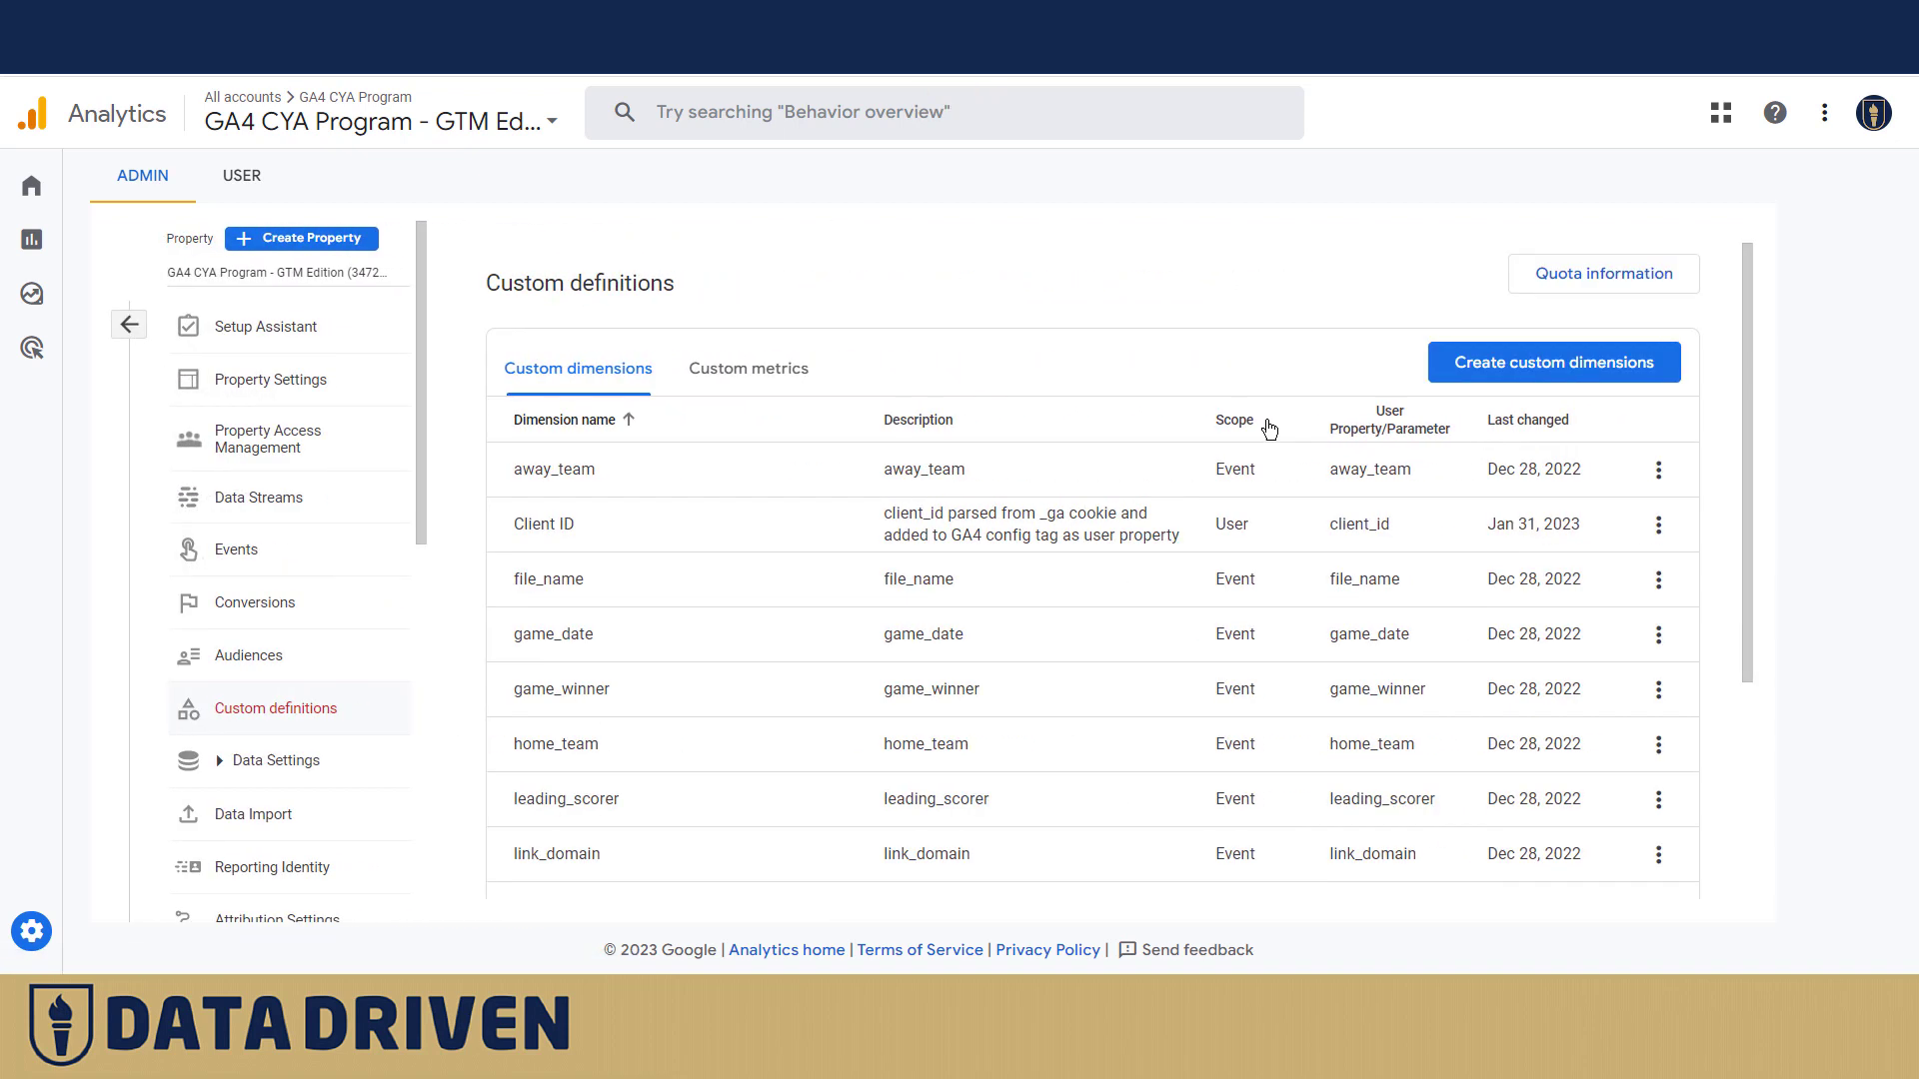
{"action": "scroll", "coordinate": [1406, 545], "scroll_direction": "down", "scroll_amount": 3}
{"action": "scroll", "coordinate": [1406, 548], "scroll_direction": "down", "scroll_amount": 2}
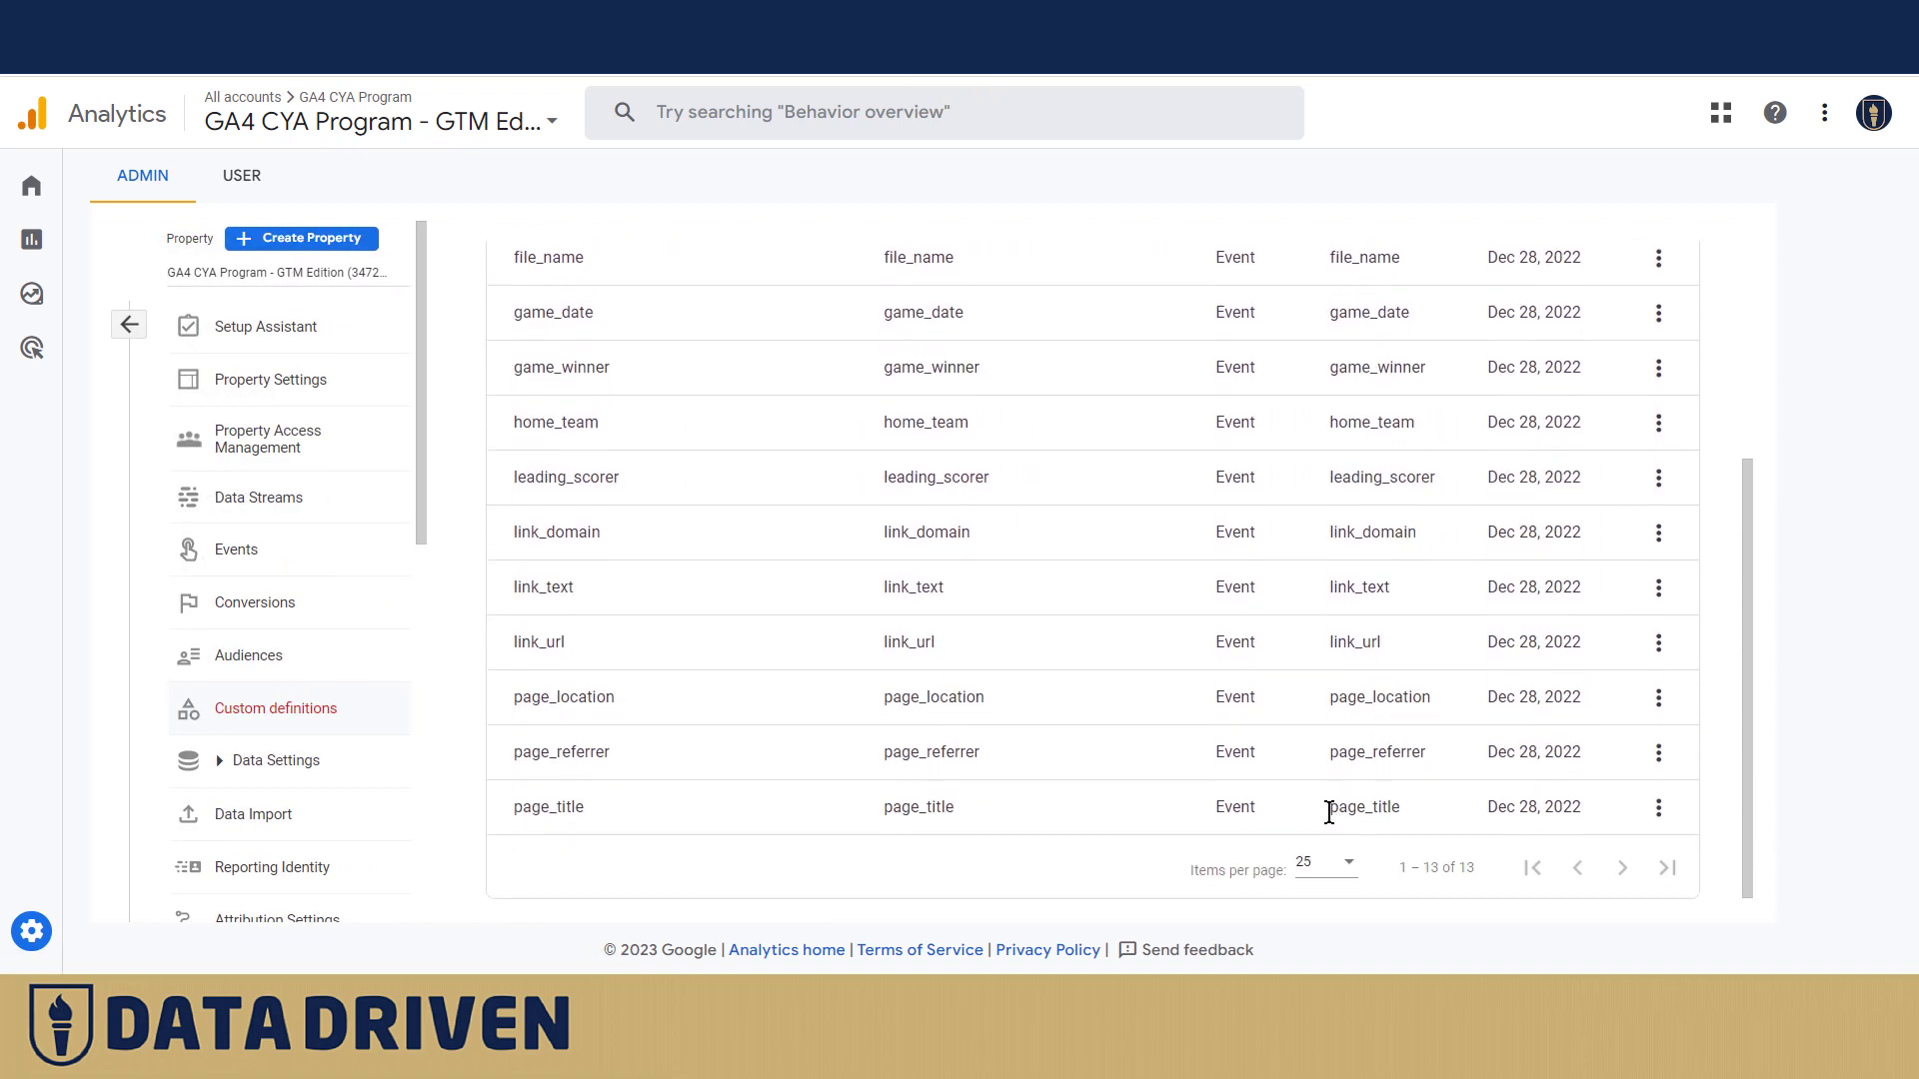
Step: Highlight page_title in the dimension name, parameter and description columns
{"action": "left_click_drag", "start_coordinate": [1350, 811], "coordinate": [1439, 824]}
{"action": "left_click_drag", "start_coordinate": [586, 807], "coordinate": [525, 809]}
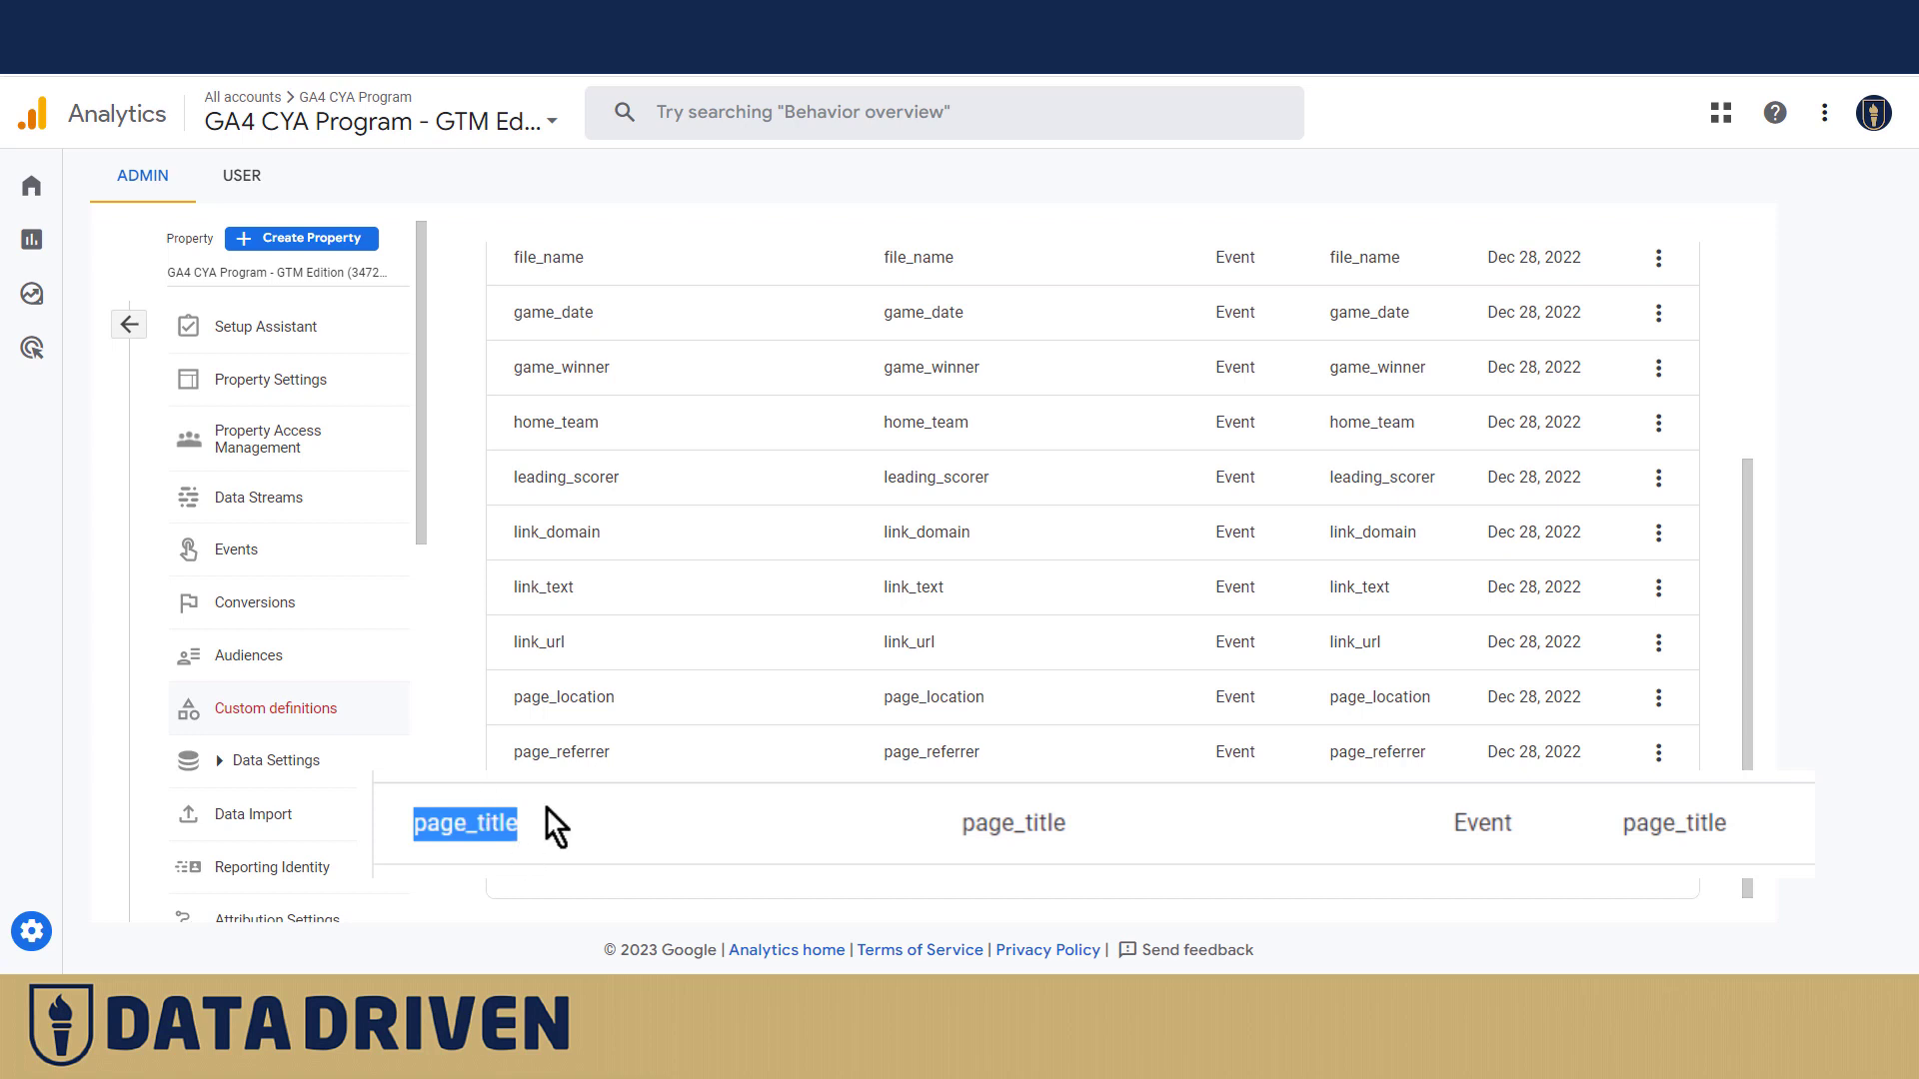
{"action": "left_click_drag", "start_coordinate": [1636, 824], "coordinate": [1732, 853]}
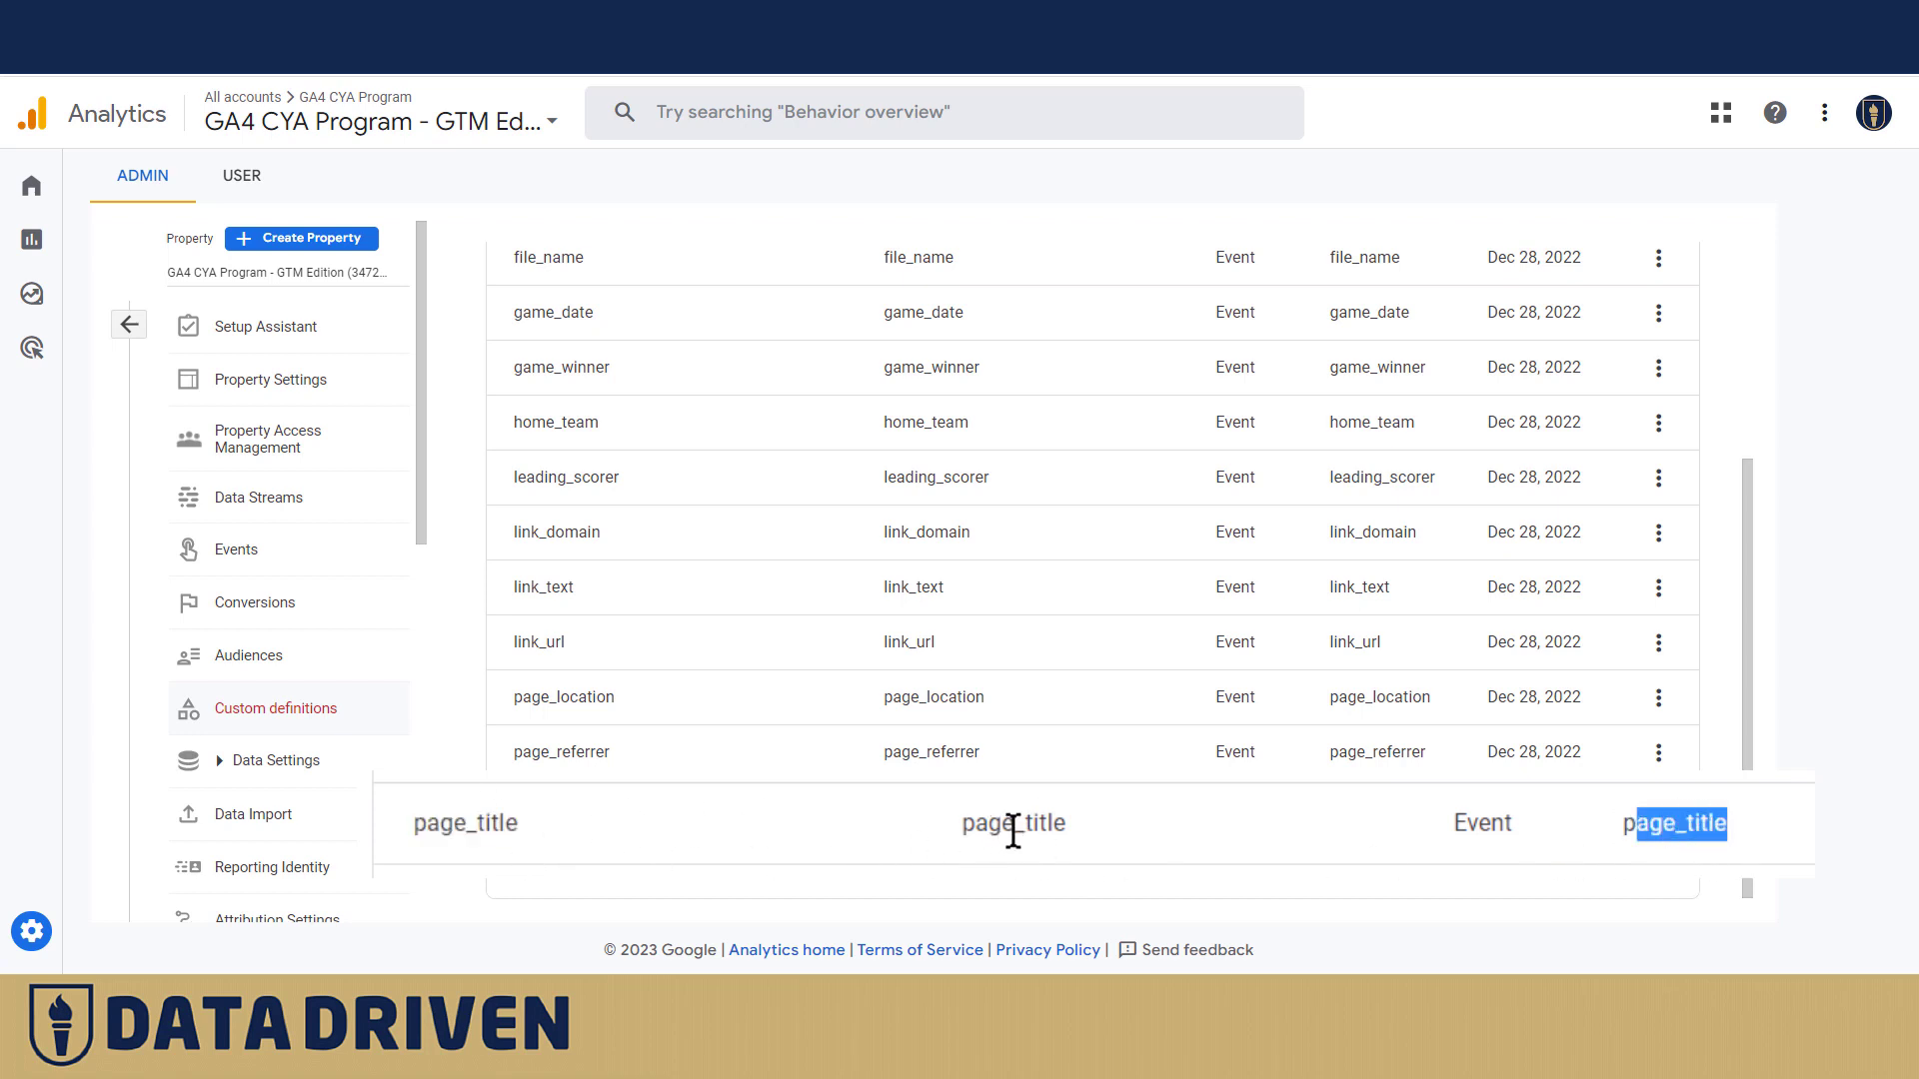
{"action": "left_click_drag", "start_coordinate": [987, 824], "coordinate": [1011, 838]}
{"action": "left_click_drag", "start_coordinate": [522, 806], "coordinate": [613, 818]}
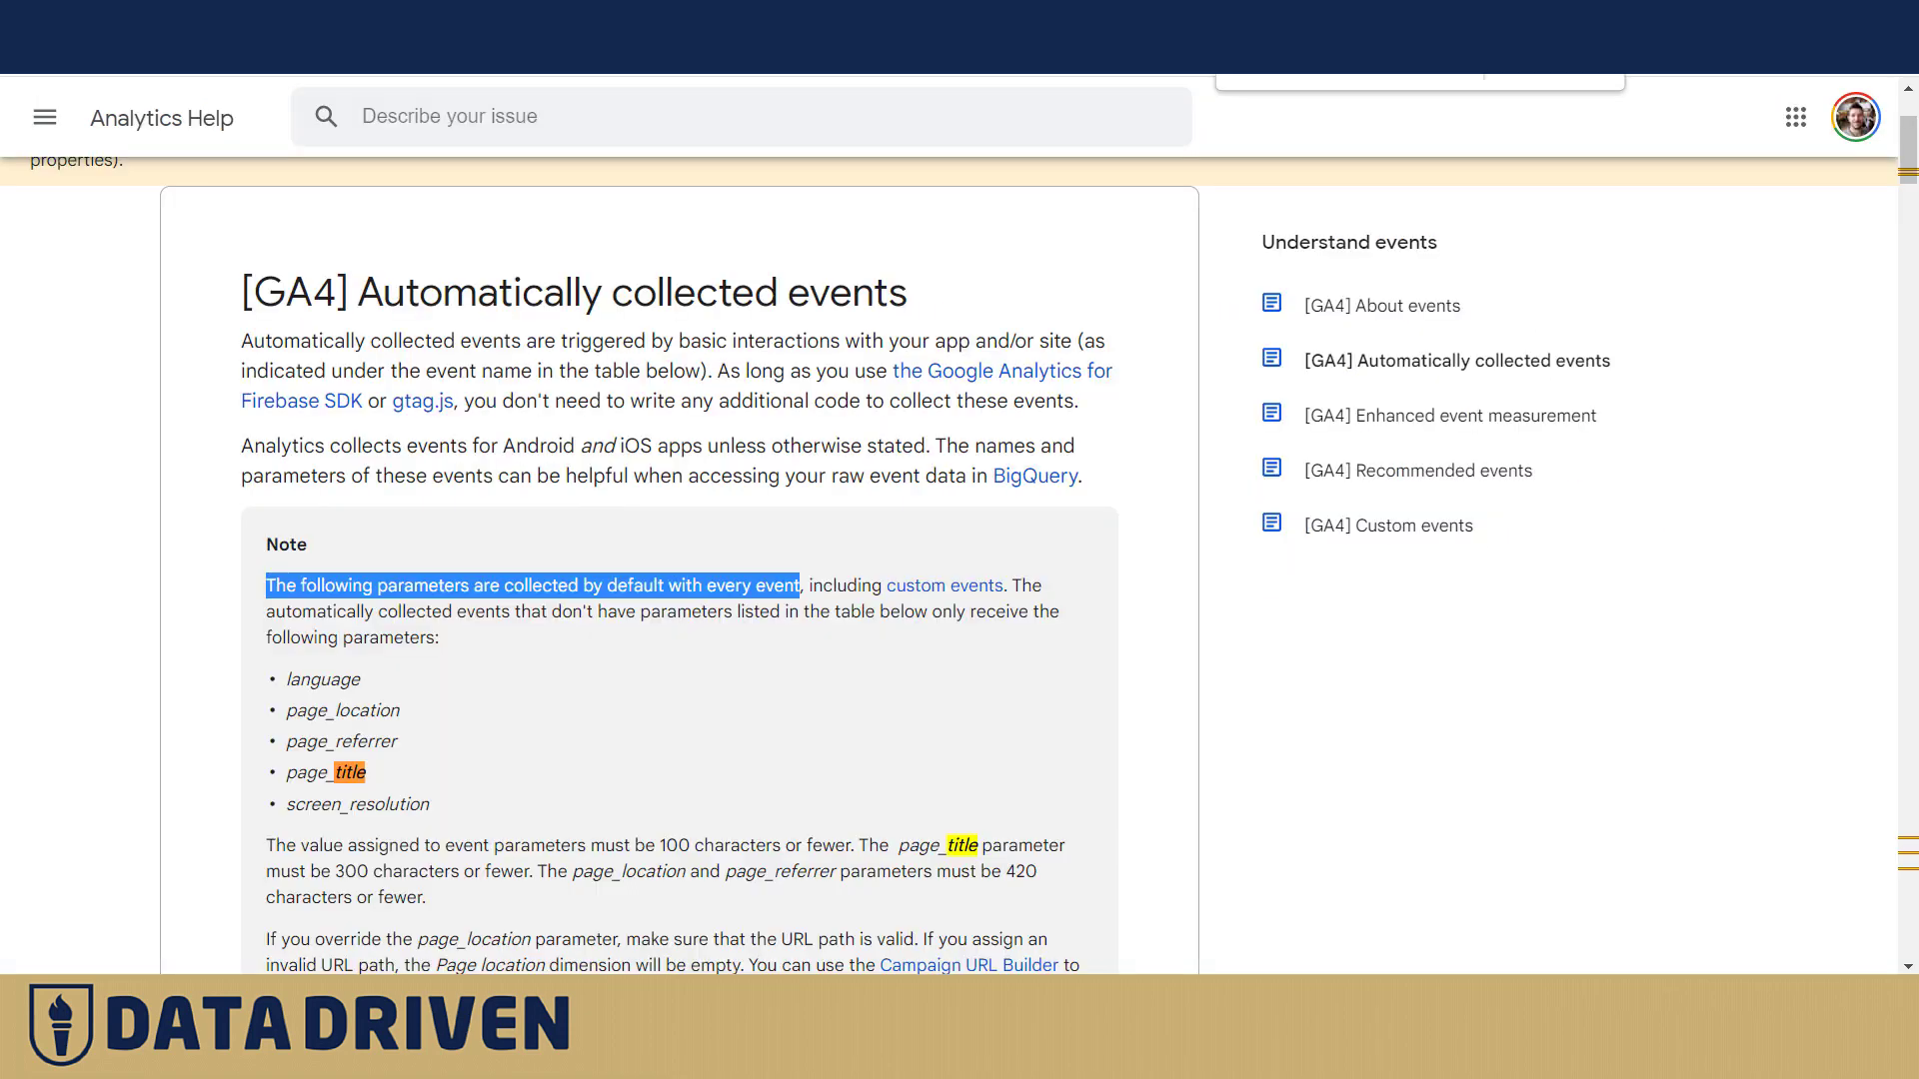
Step: Read the help article's intro and default-parameters note on page_title, then return to custom definitions
{"action": "left_click_drag", "start_coordinate": [363, 292], "coordinate": [910, 342]}
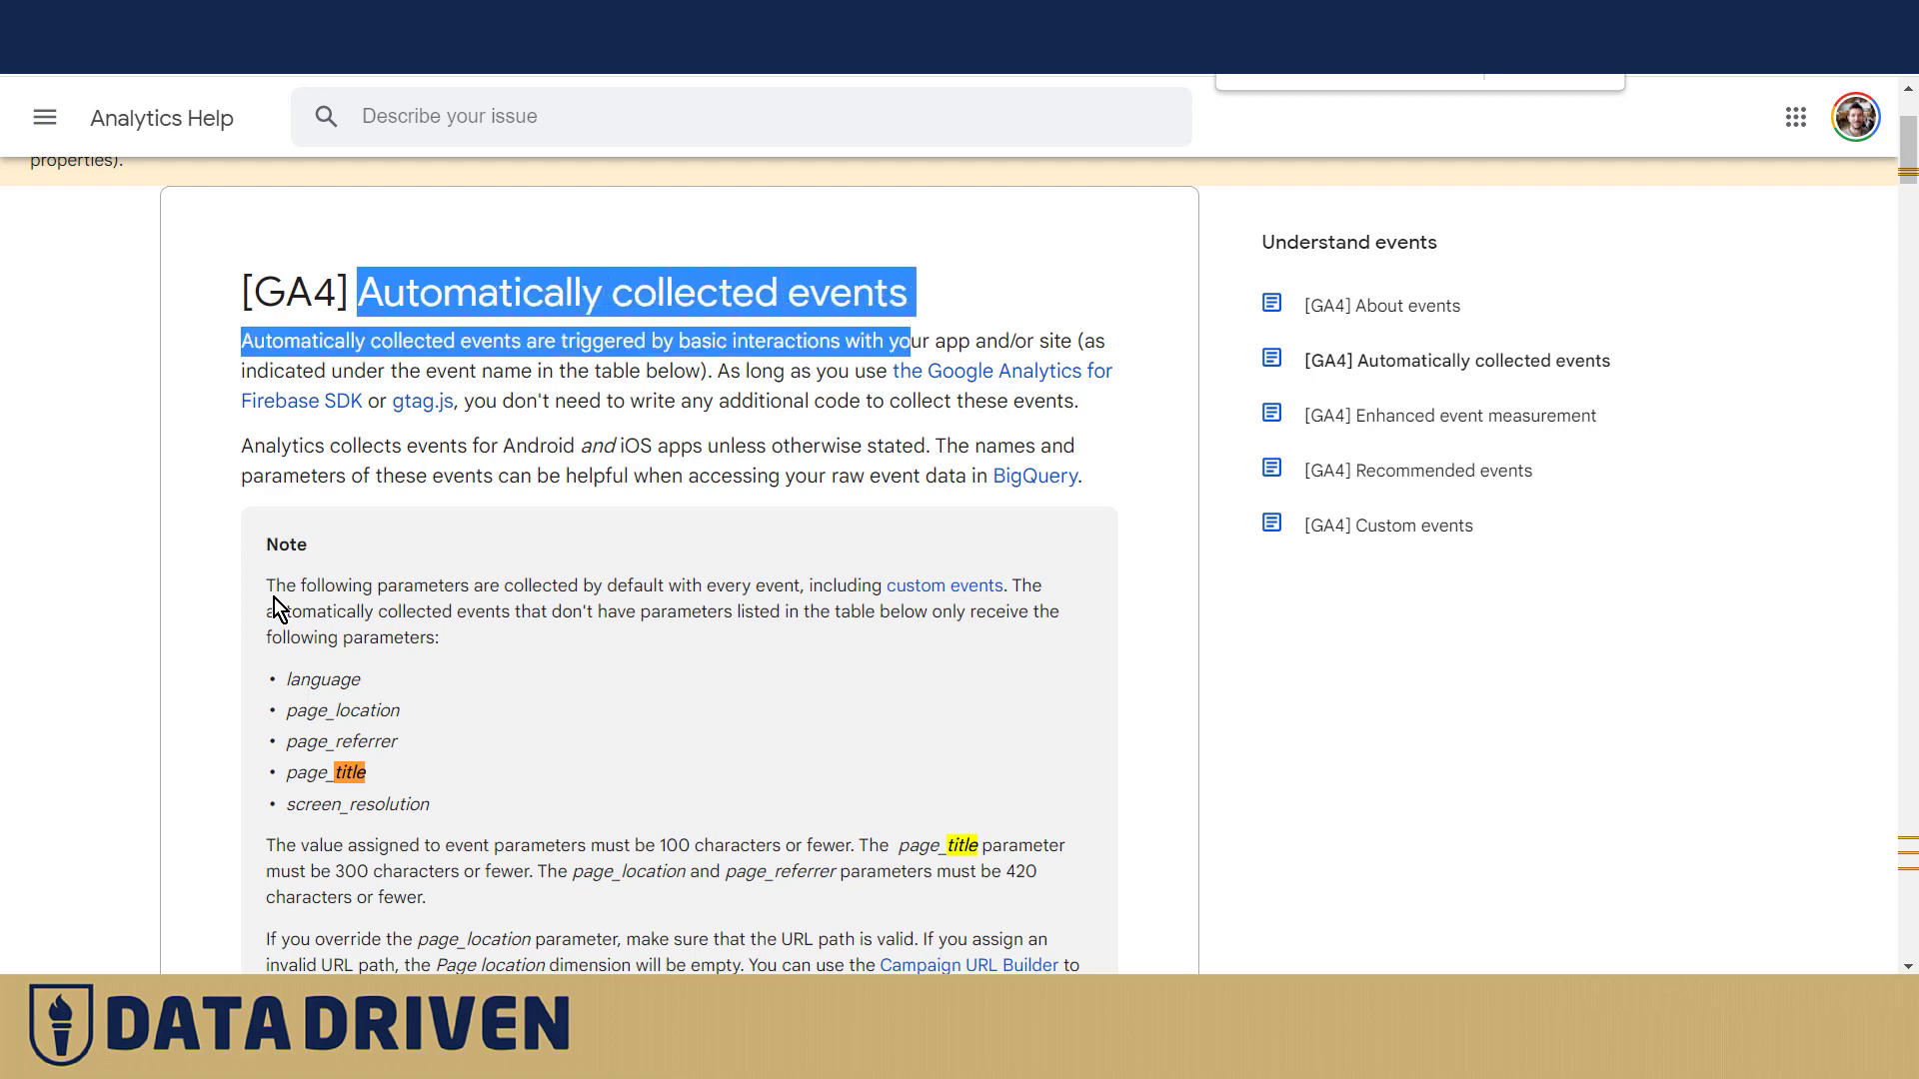
{"action": "left_click_drag", "start_coordinate": [266, 586], "coordinate": [802, 599]}
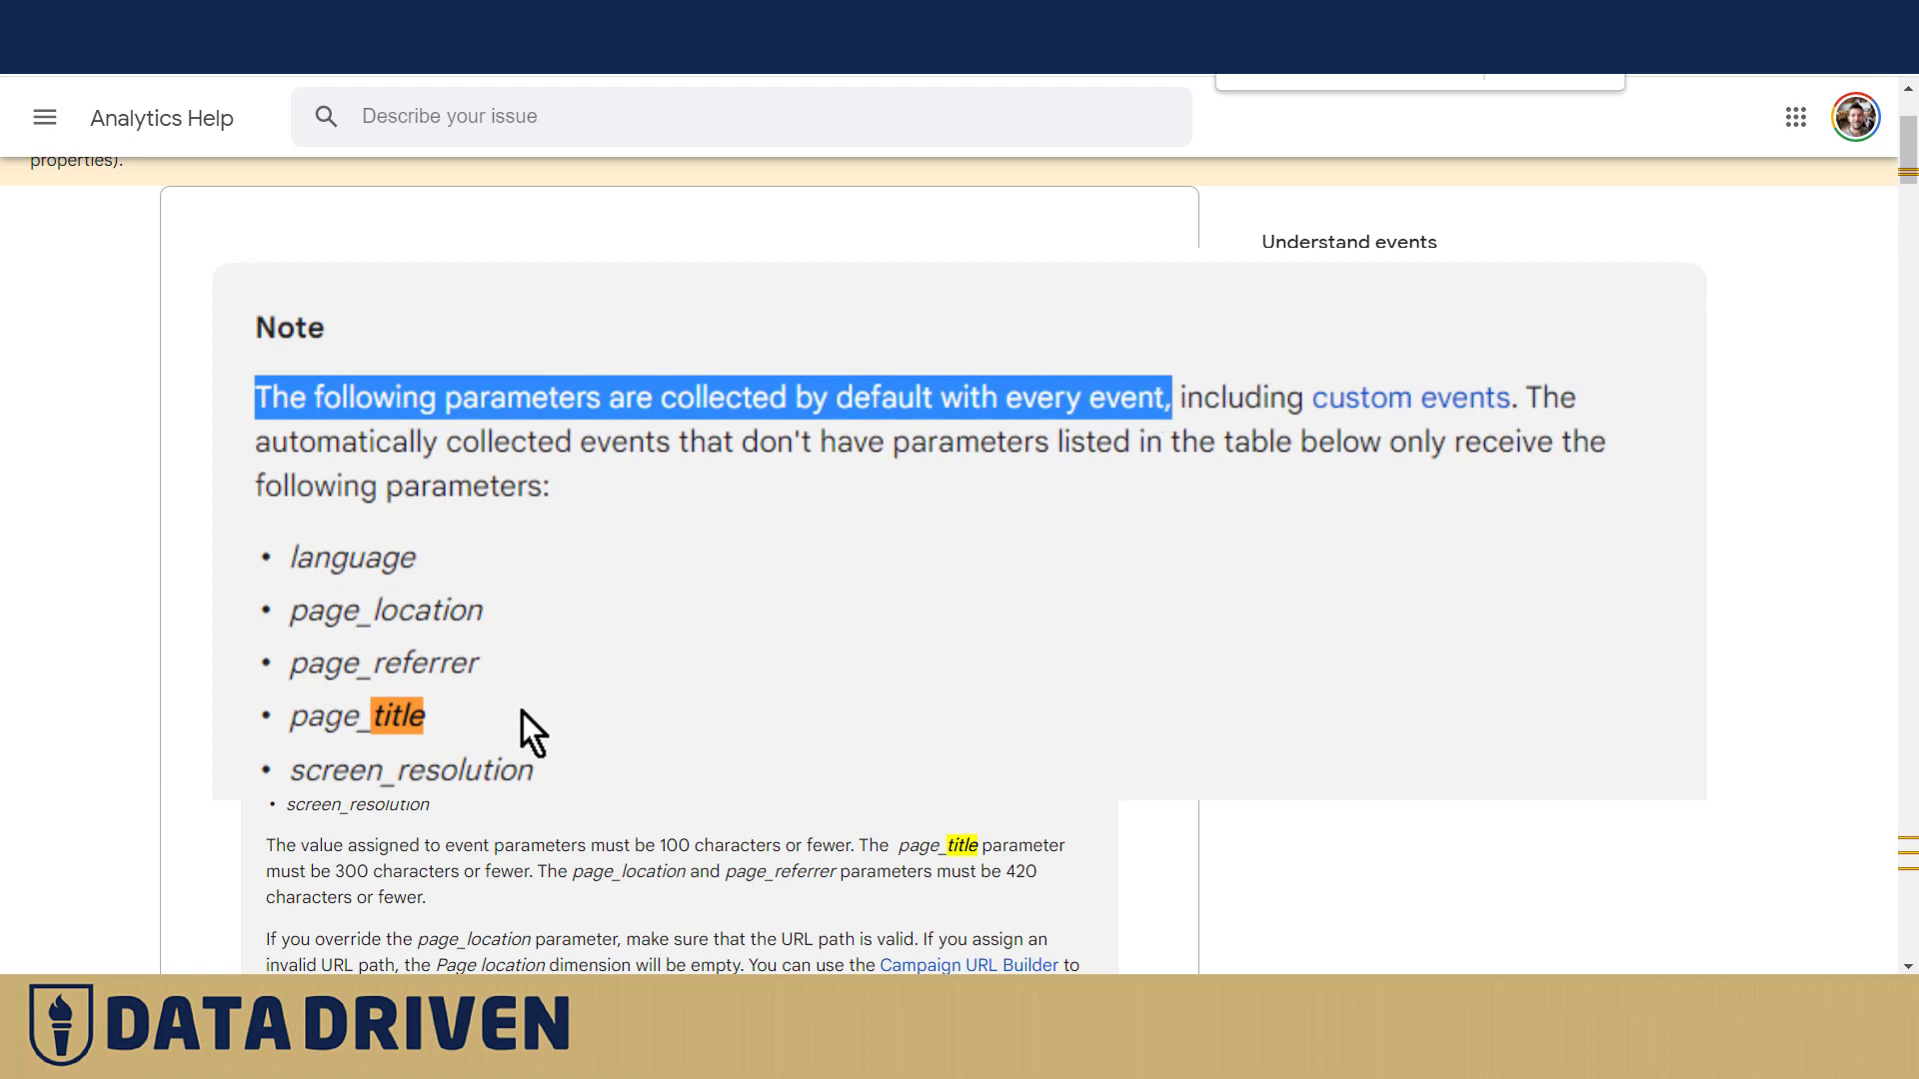
{"action": "left_click", "coordinate": [408, 715]}
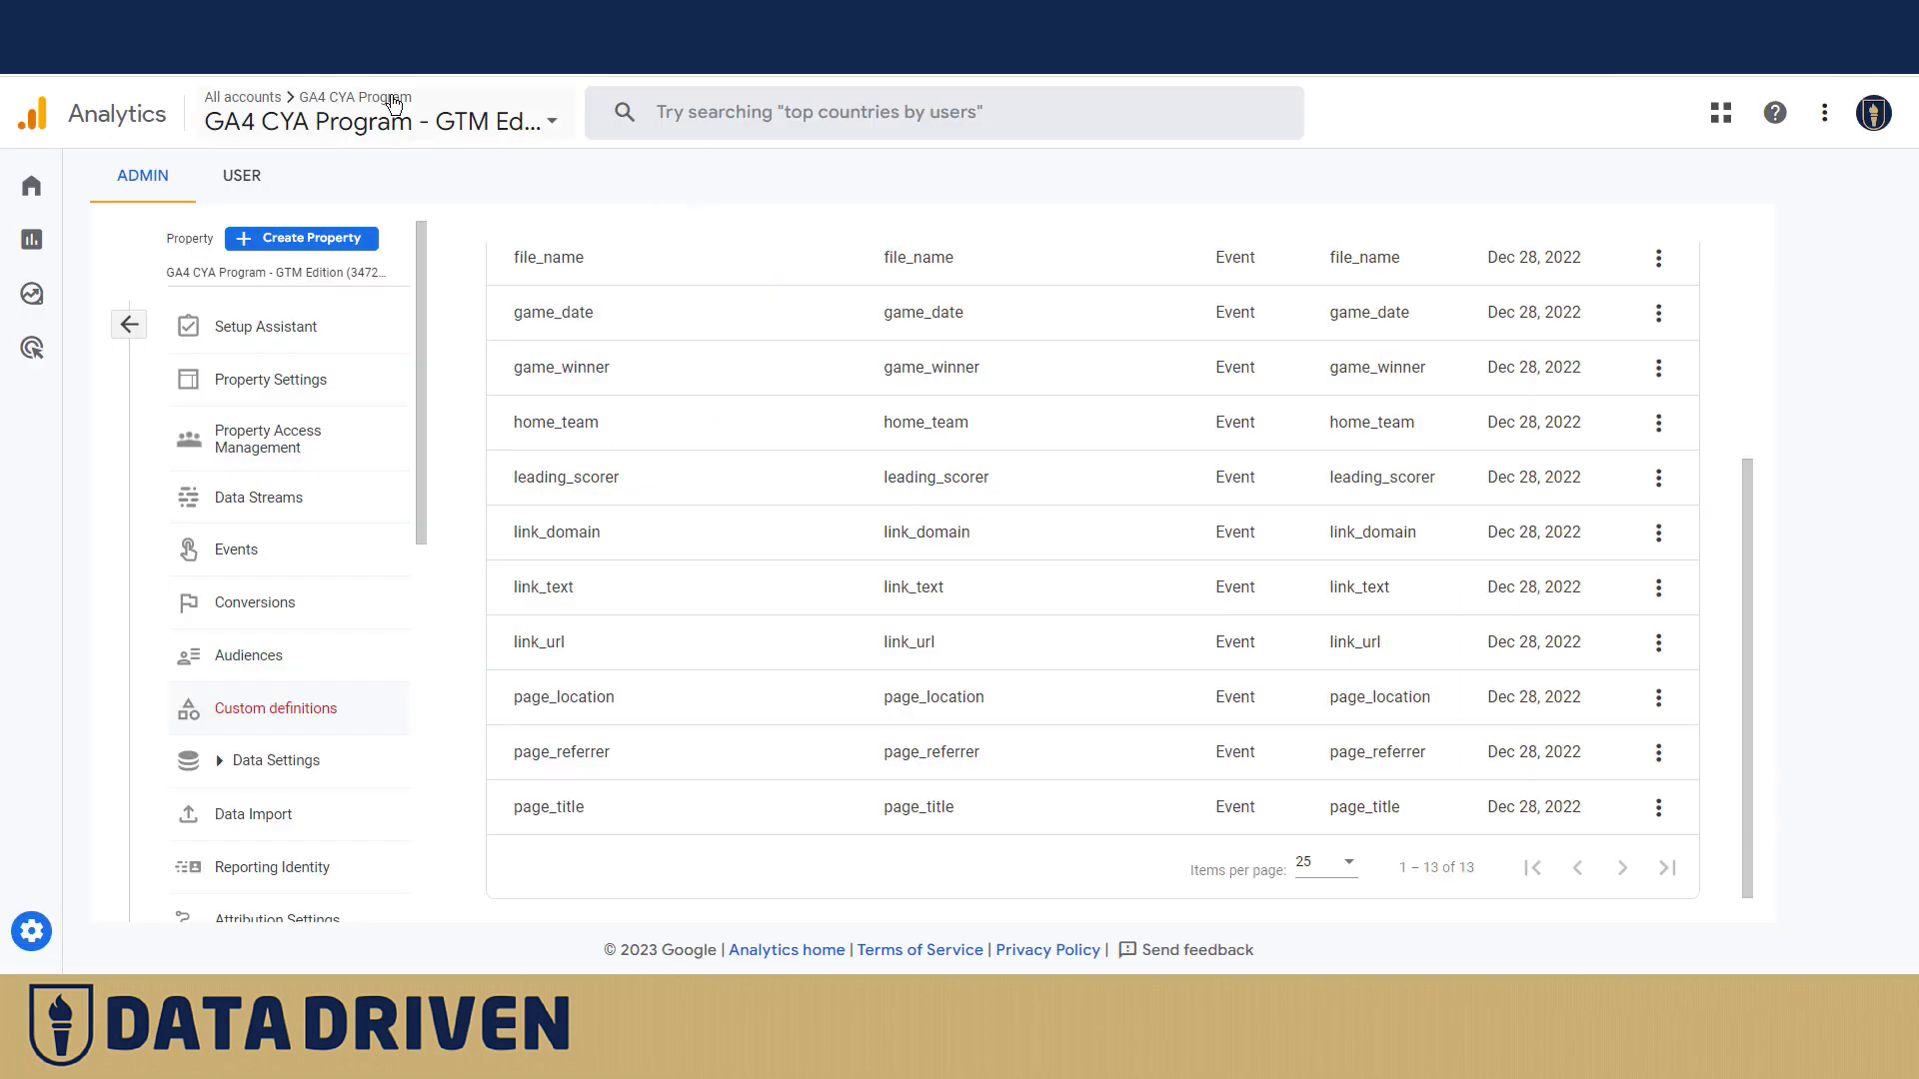
{"action": "mouse_move", "coordinate": [80, 536]}
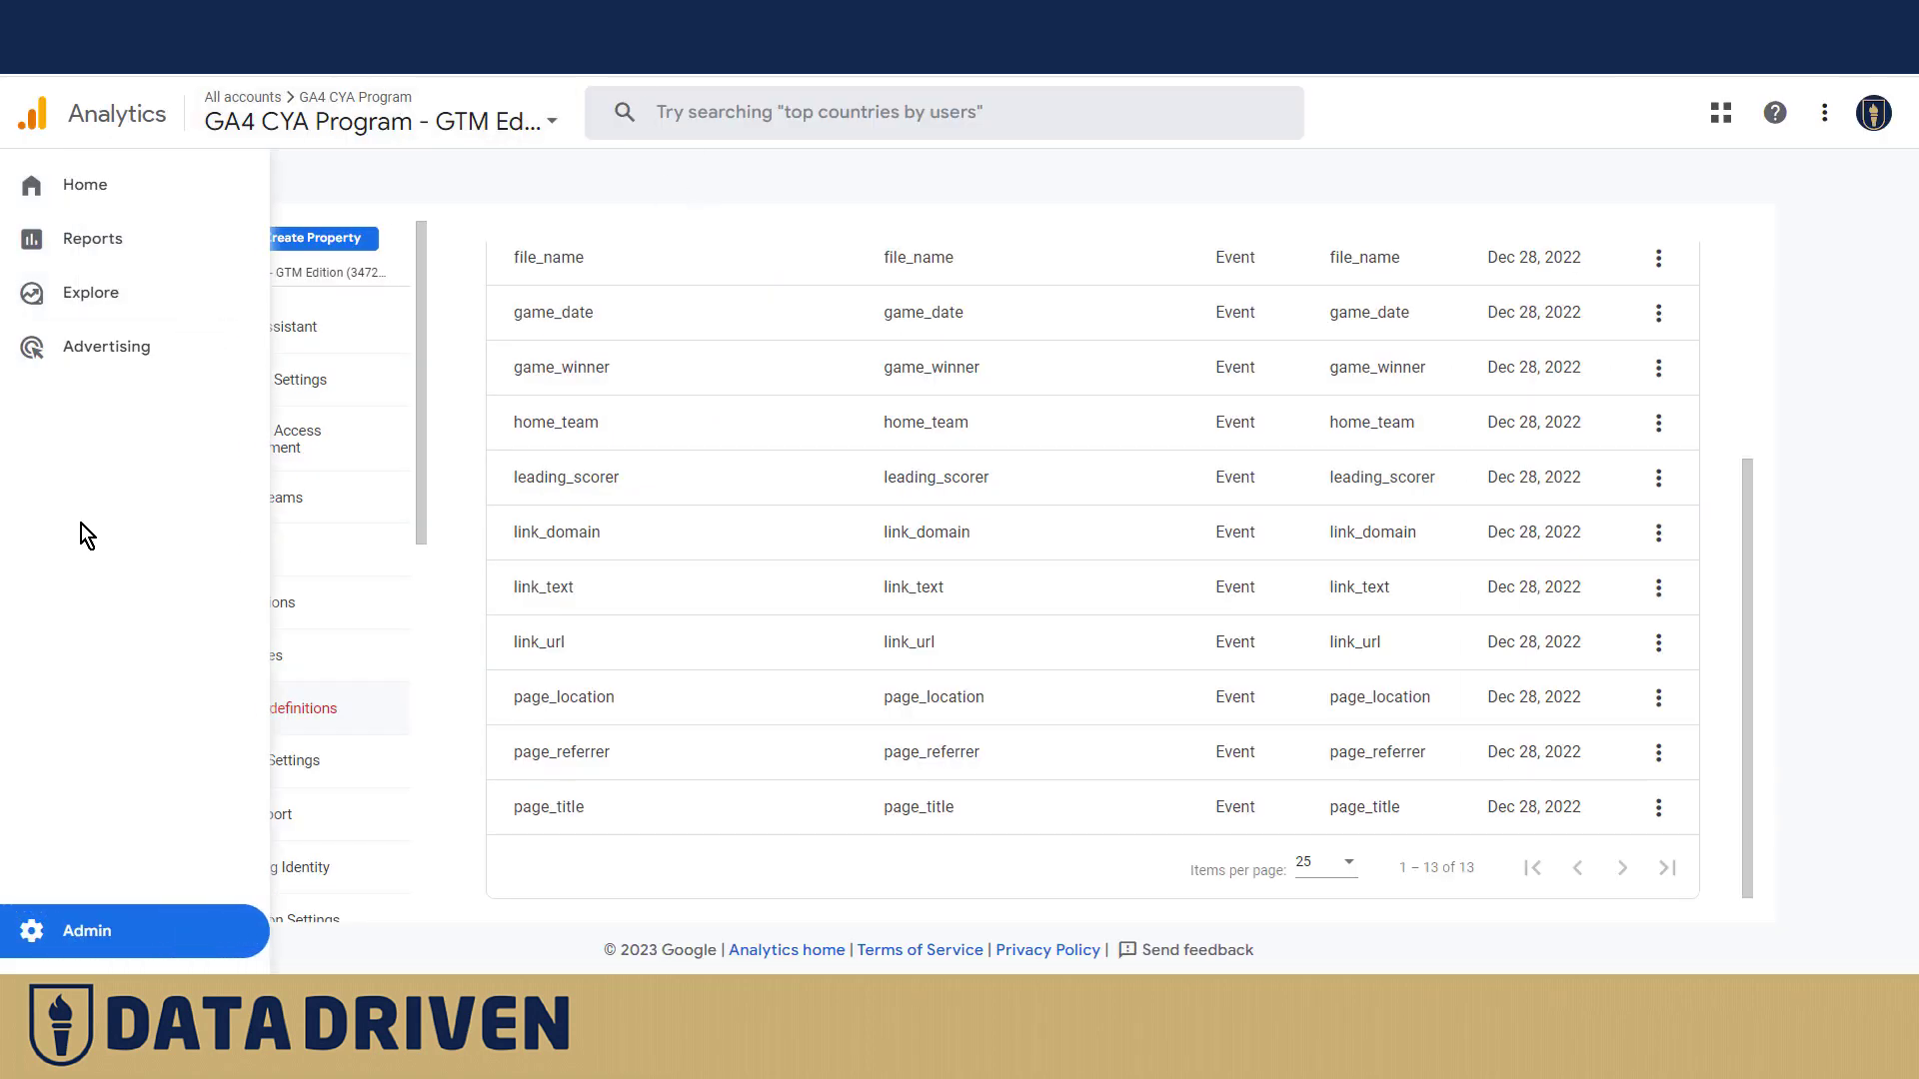
Step: Go to Reports, expand Engagement, and scroll down to the Pages and screens table
{"action": "left_click", "coordinate": [33, 241]}
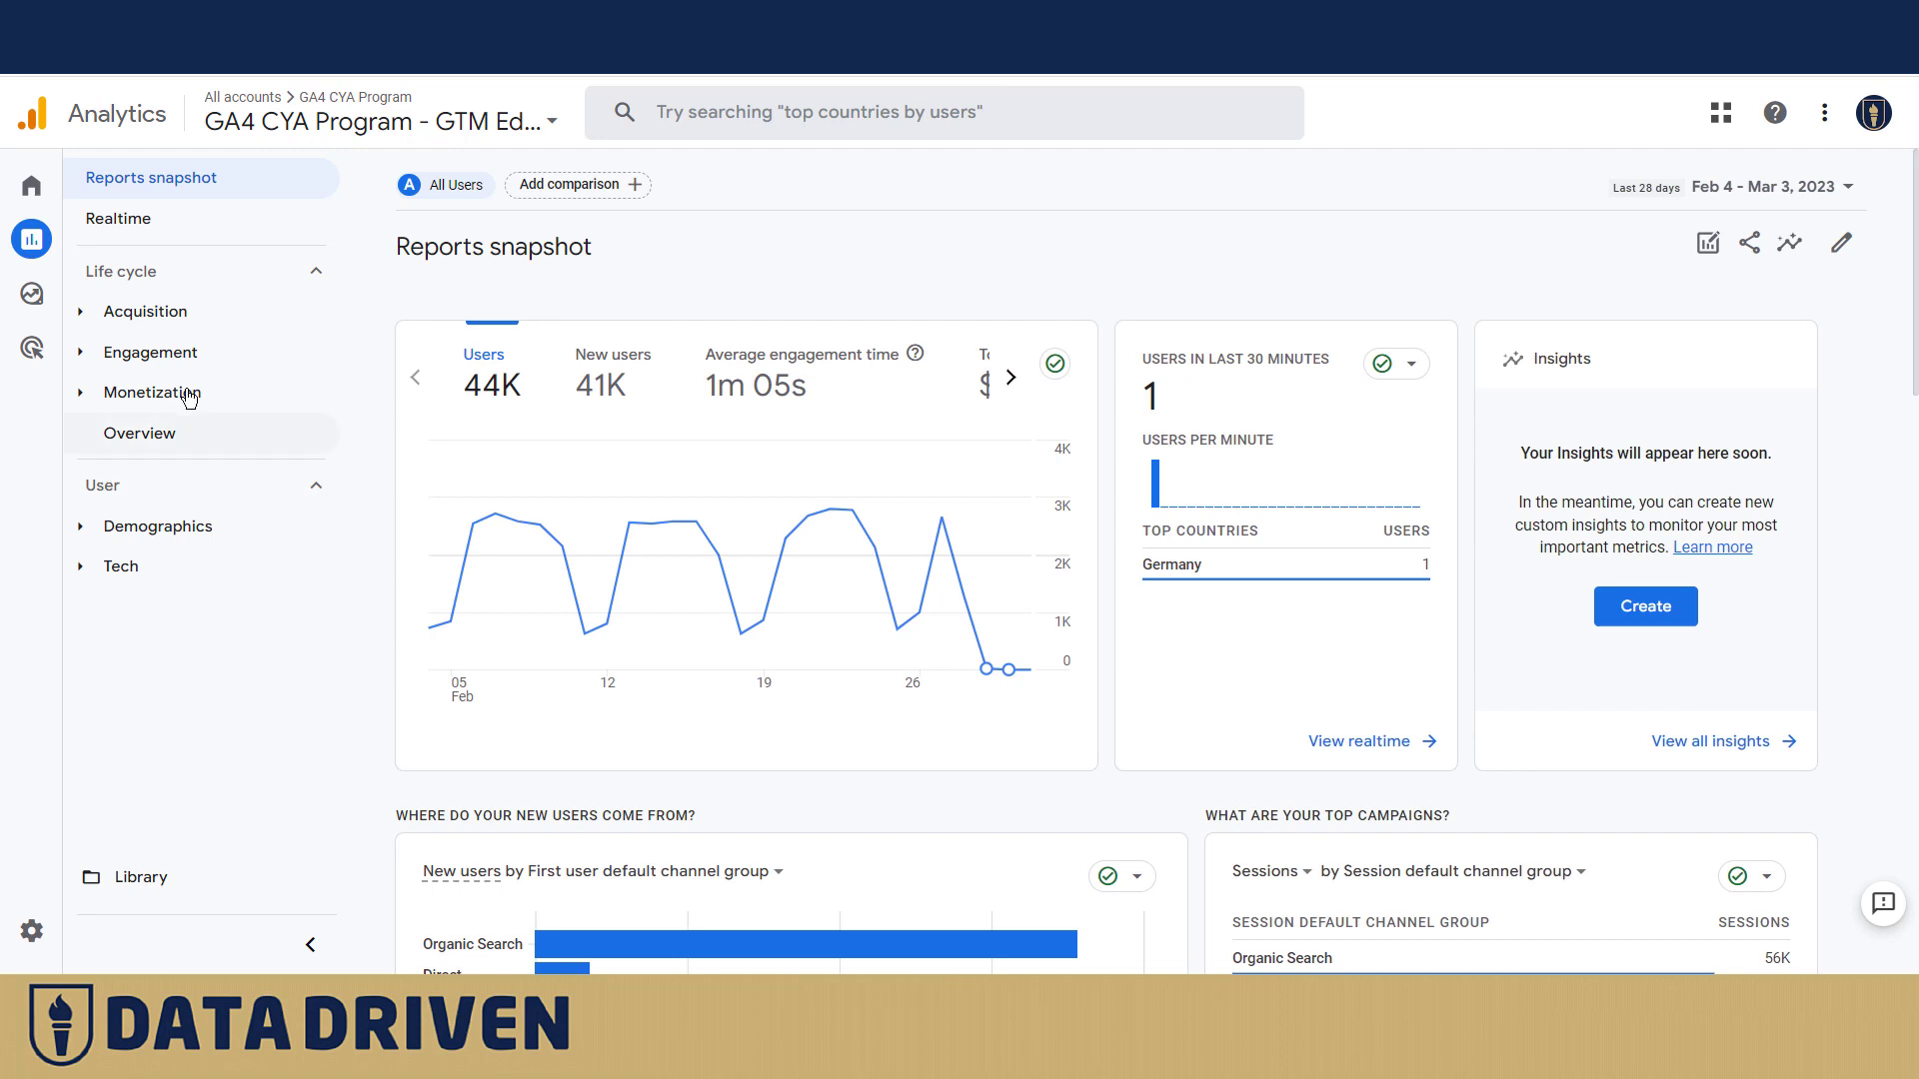
{"action": "left_click", "coordinate": [86, 349]}
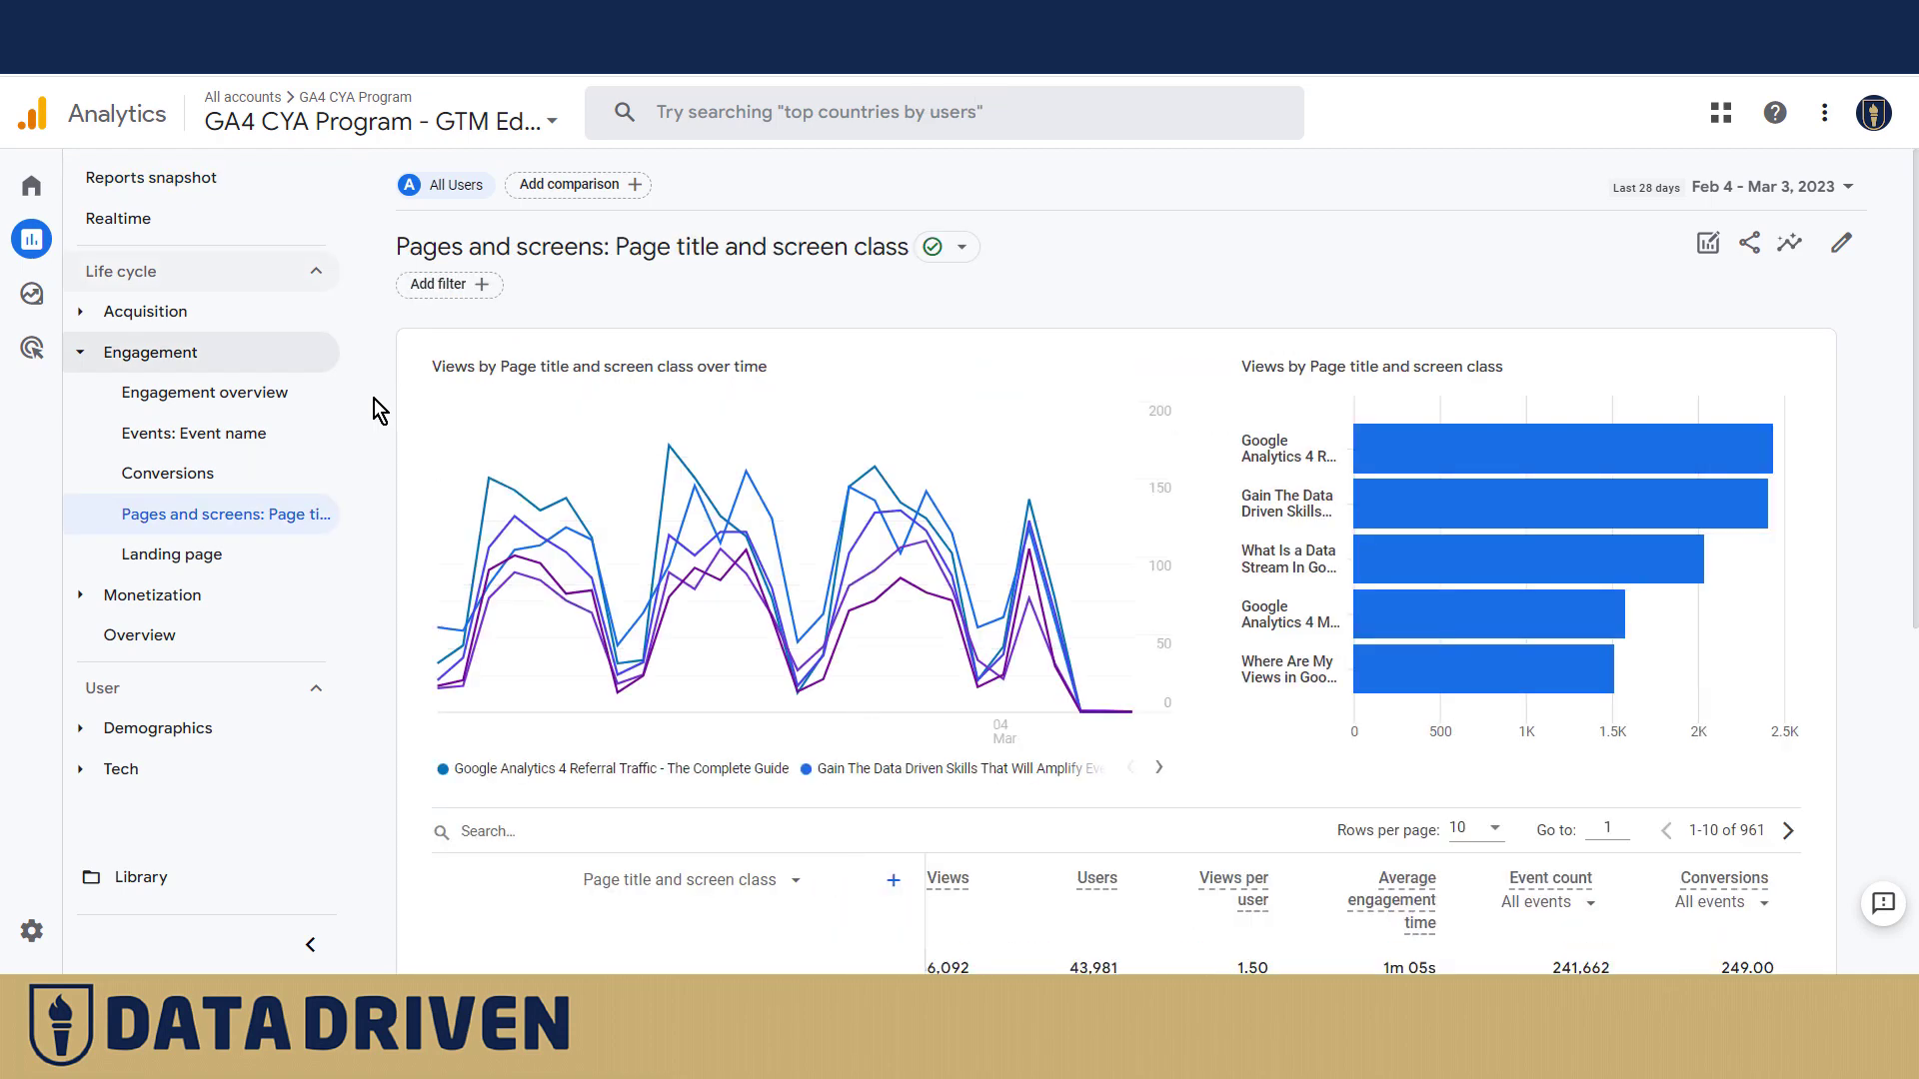
{"action": "scroll", "coordinate": [373, 398], "scroll_direction": "down", "scroll_amount": 5}
{"action": "scroll", "coordinate": [374, 399], "scroll_direction": "down", "scroll_amount": 2}
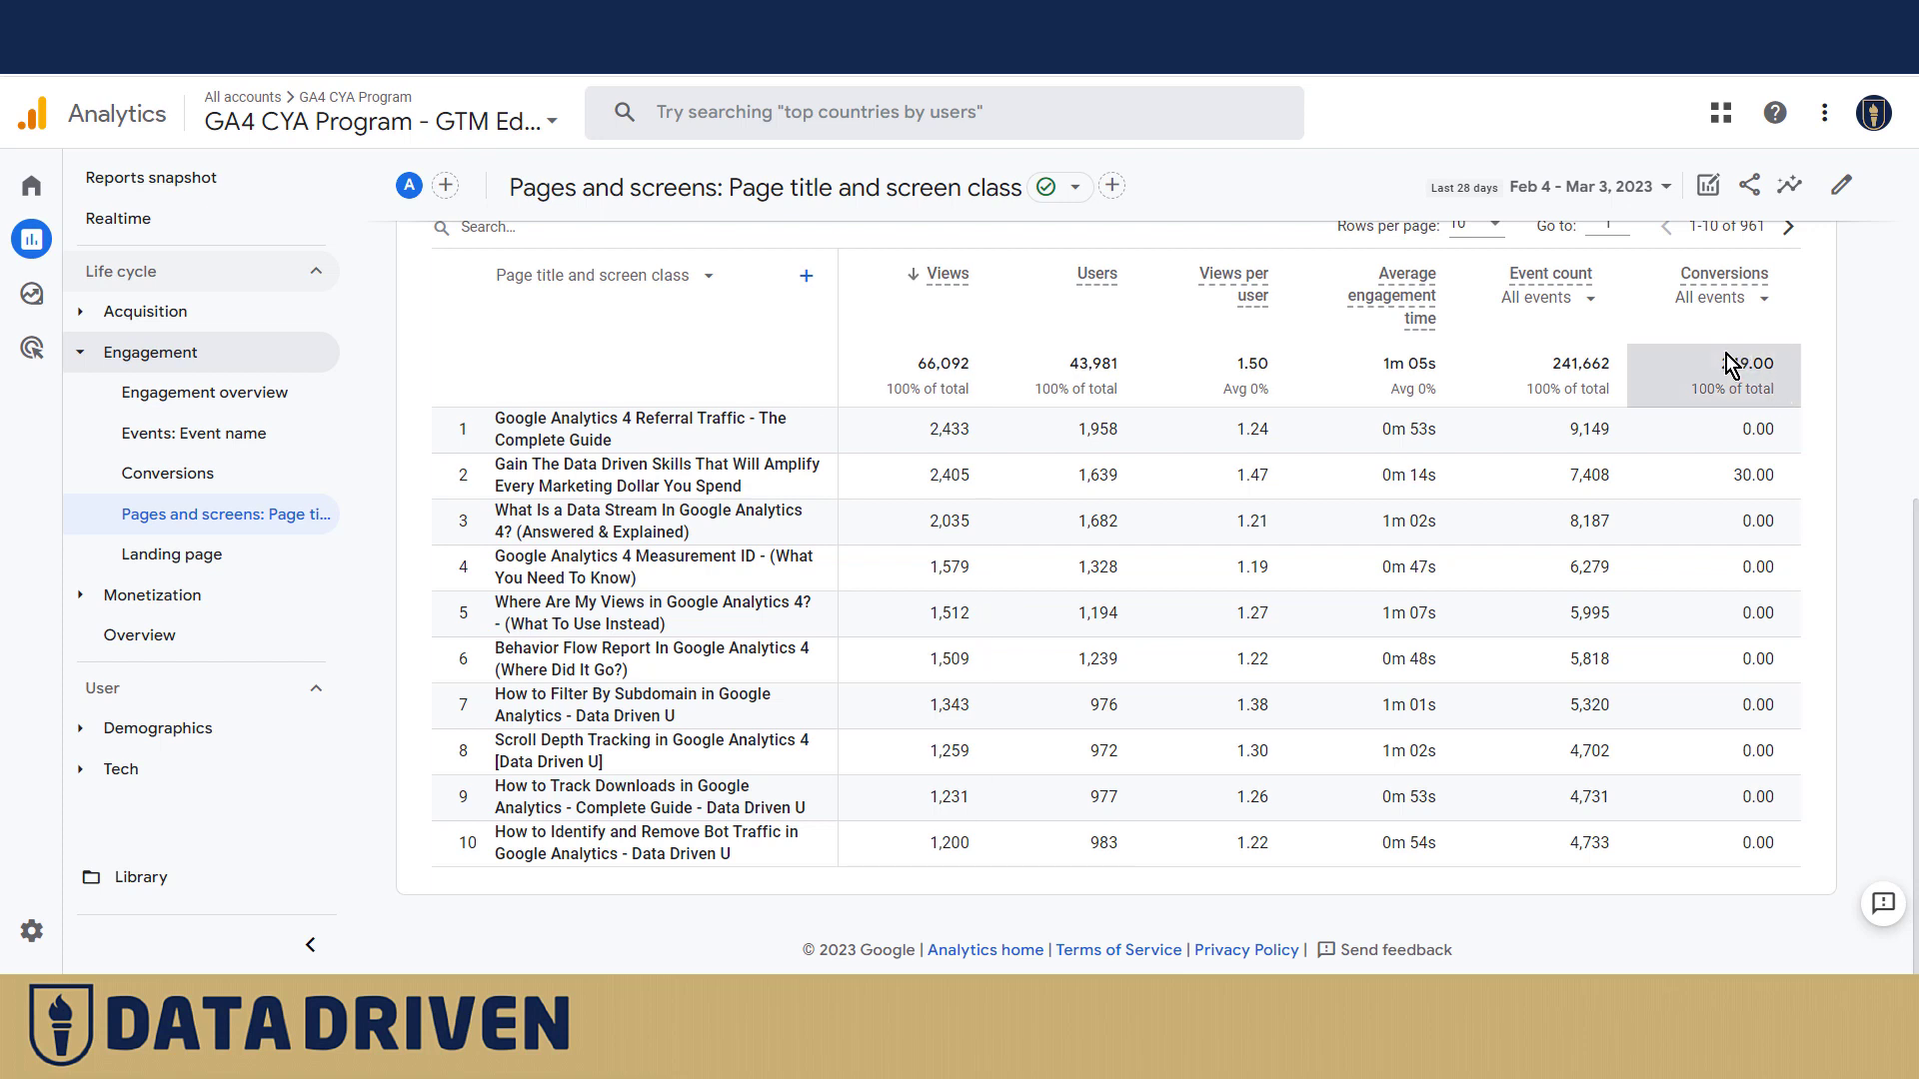
{"action": "left_click", "coordinate": [1757, 300]}
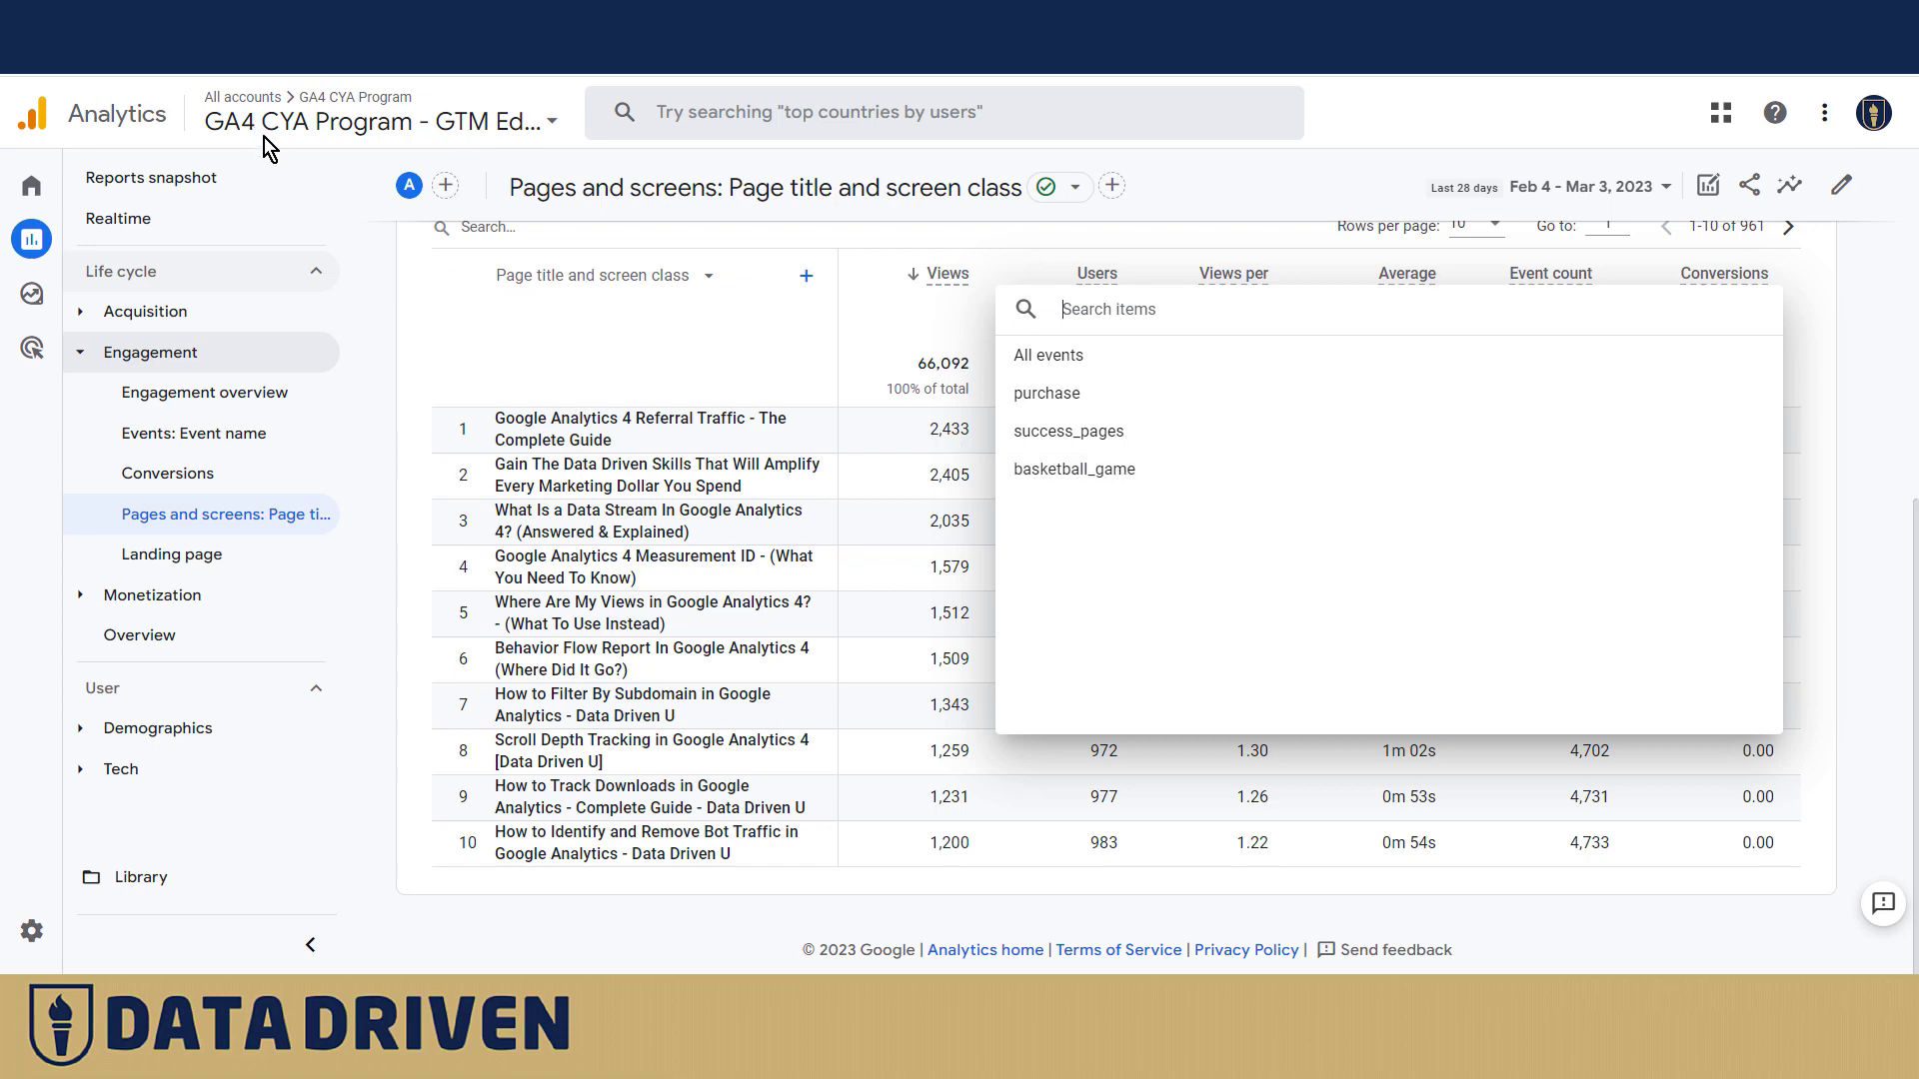
{"action": "left_click", "coordinate": [1417, 134]}
{"action": "scroll", "coordinate": [1159, 525], "scroll_direction": "up", "scroll_amount": 3}
{"action": "scroll", "coordinate": [1159, 526], "scroll_direction": "up", "scroll_amount": 4}
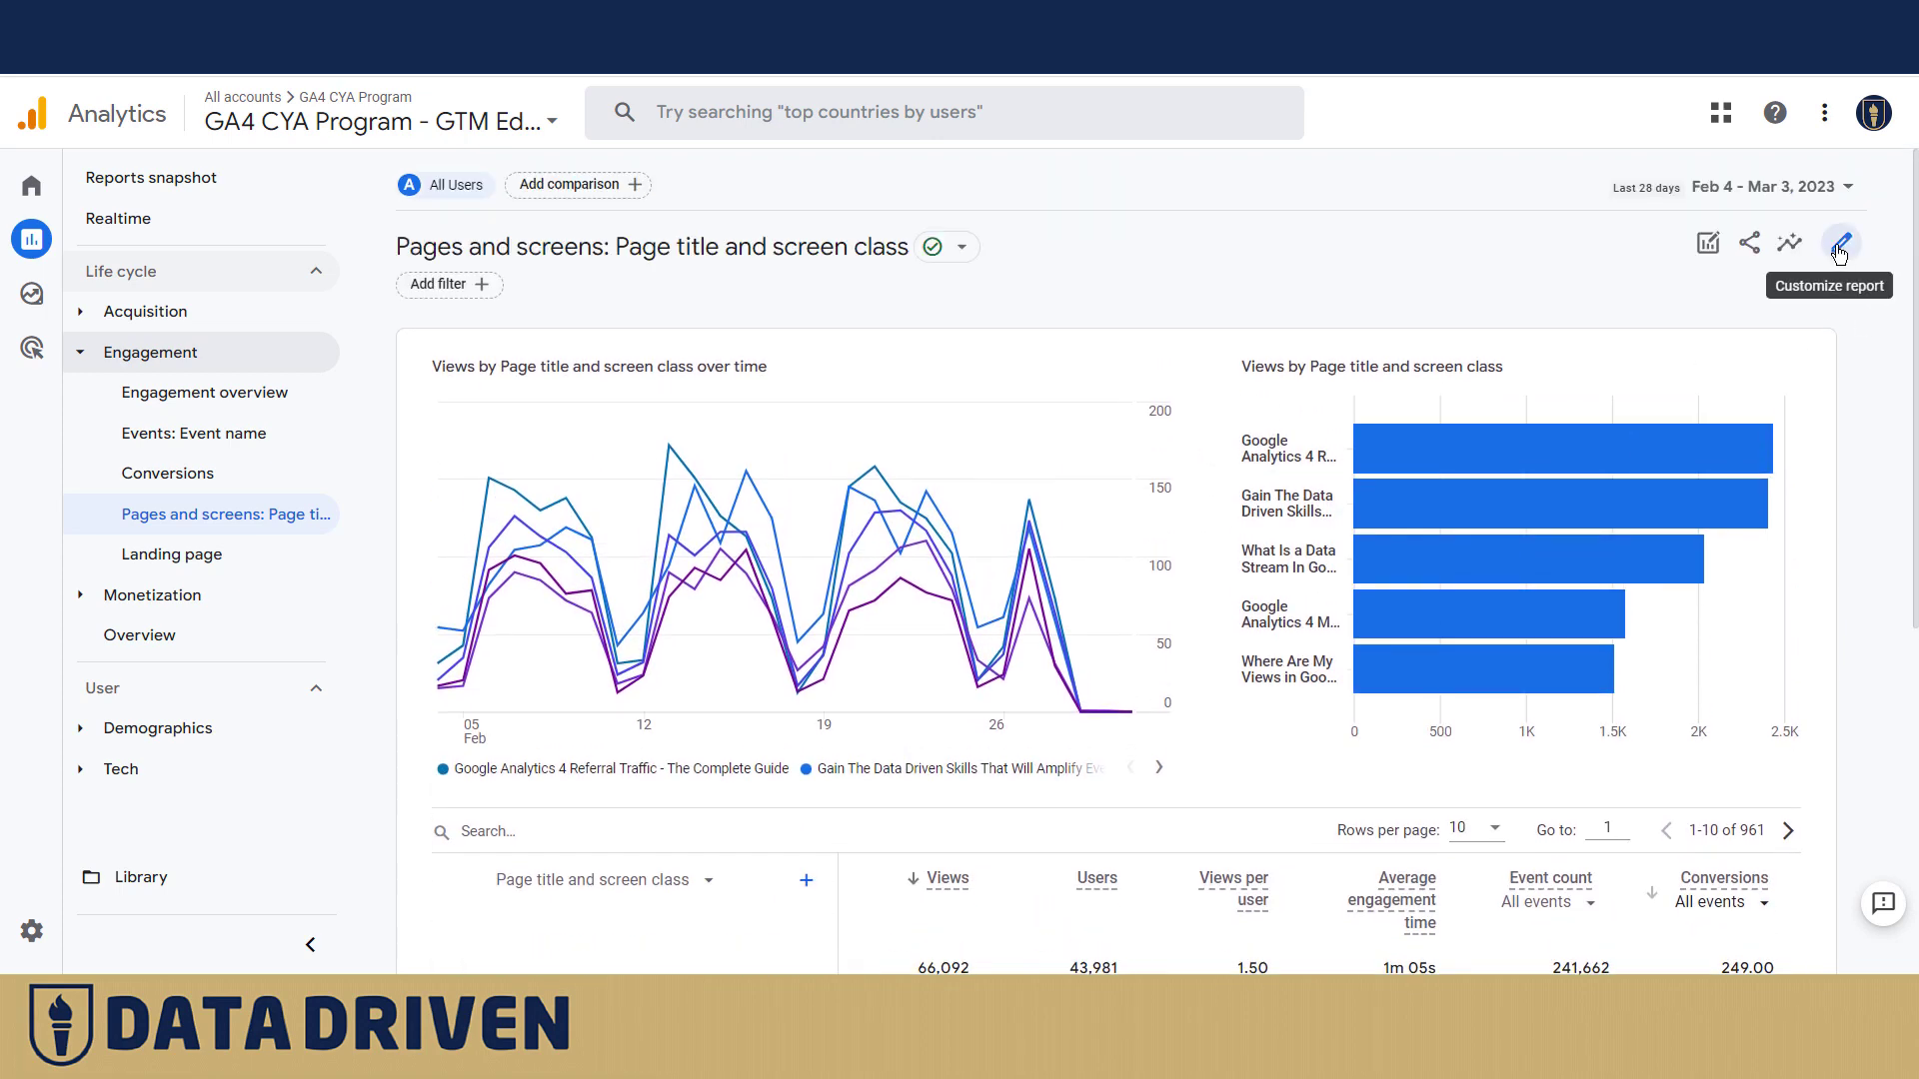
Step: Open Customize report and browse the dimensions available to add
{"action": "left_click", "coordinate": [1838, 250]}
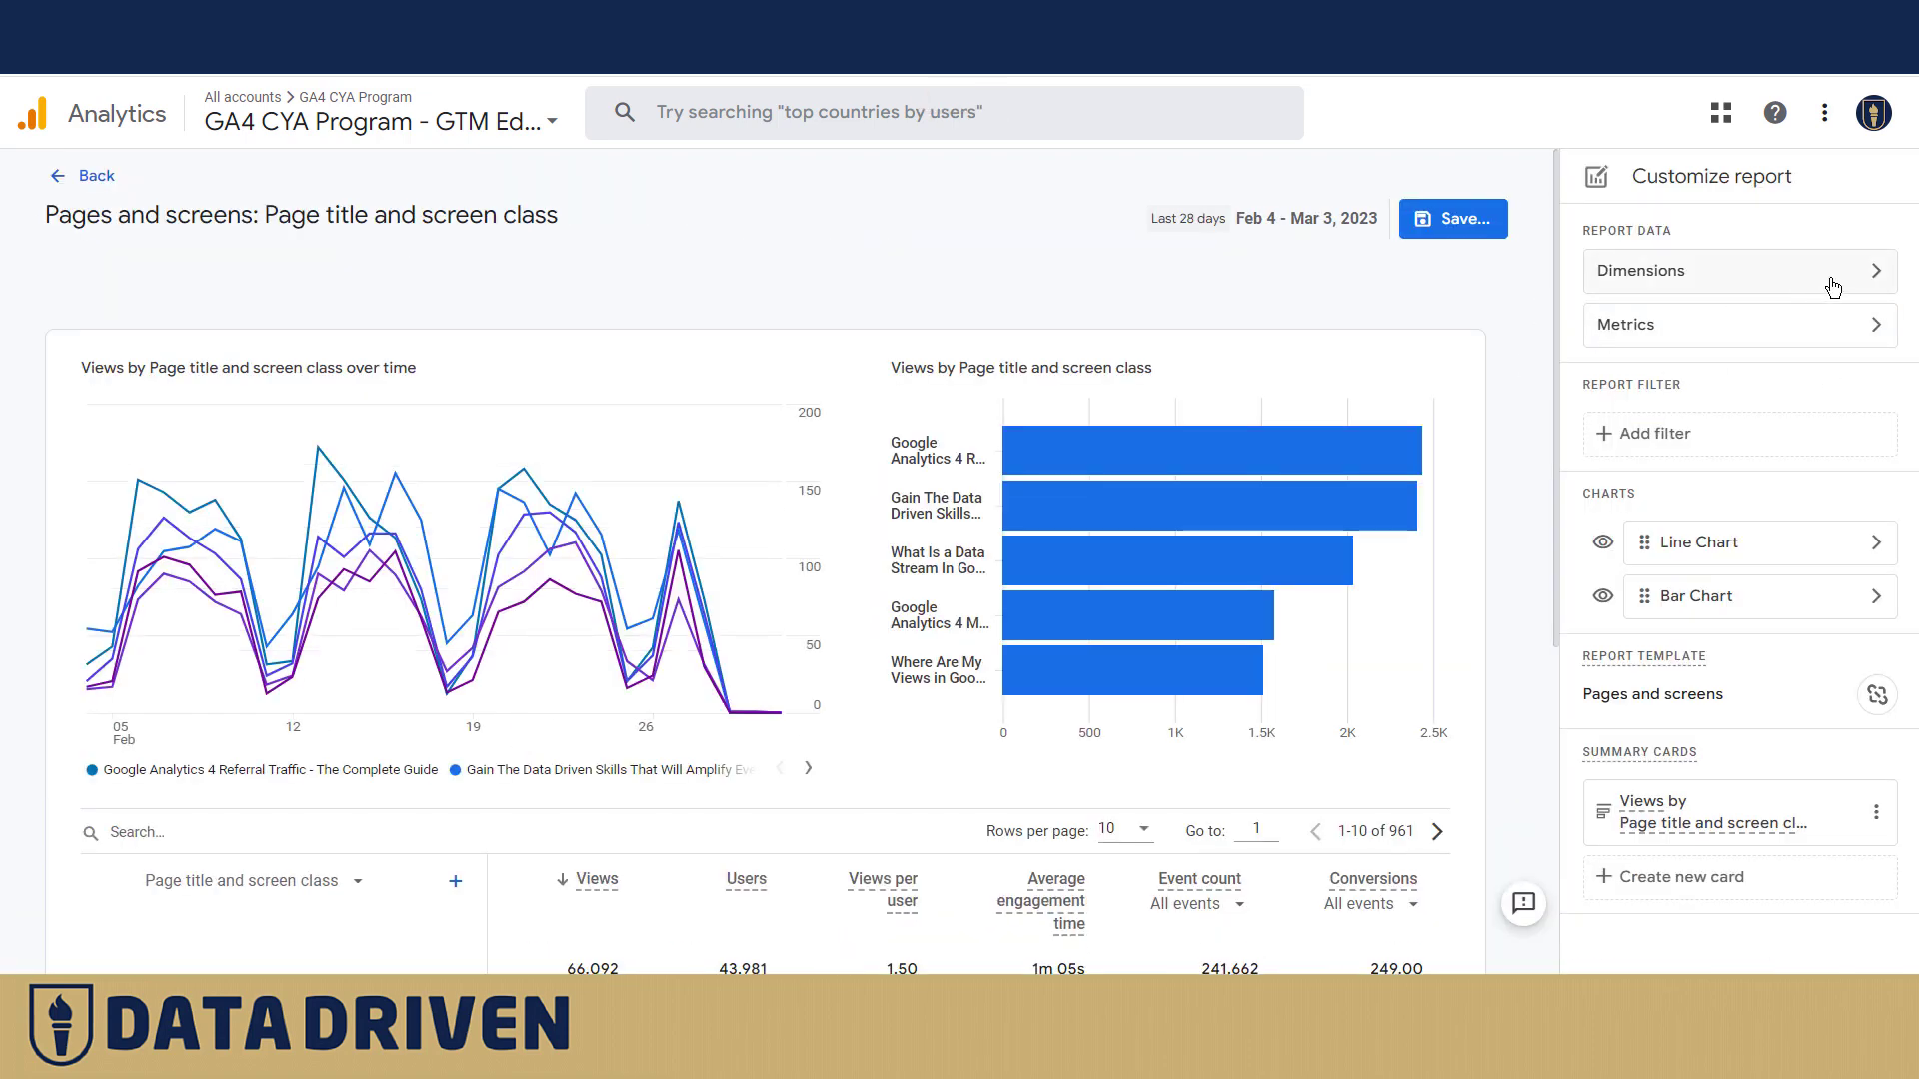
{"action": "left_click", "coordinate": [1809, 271]}
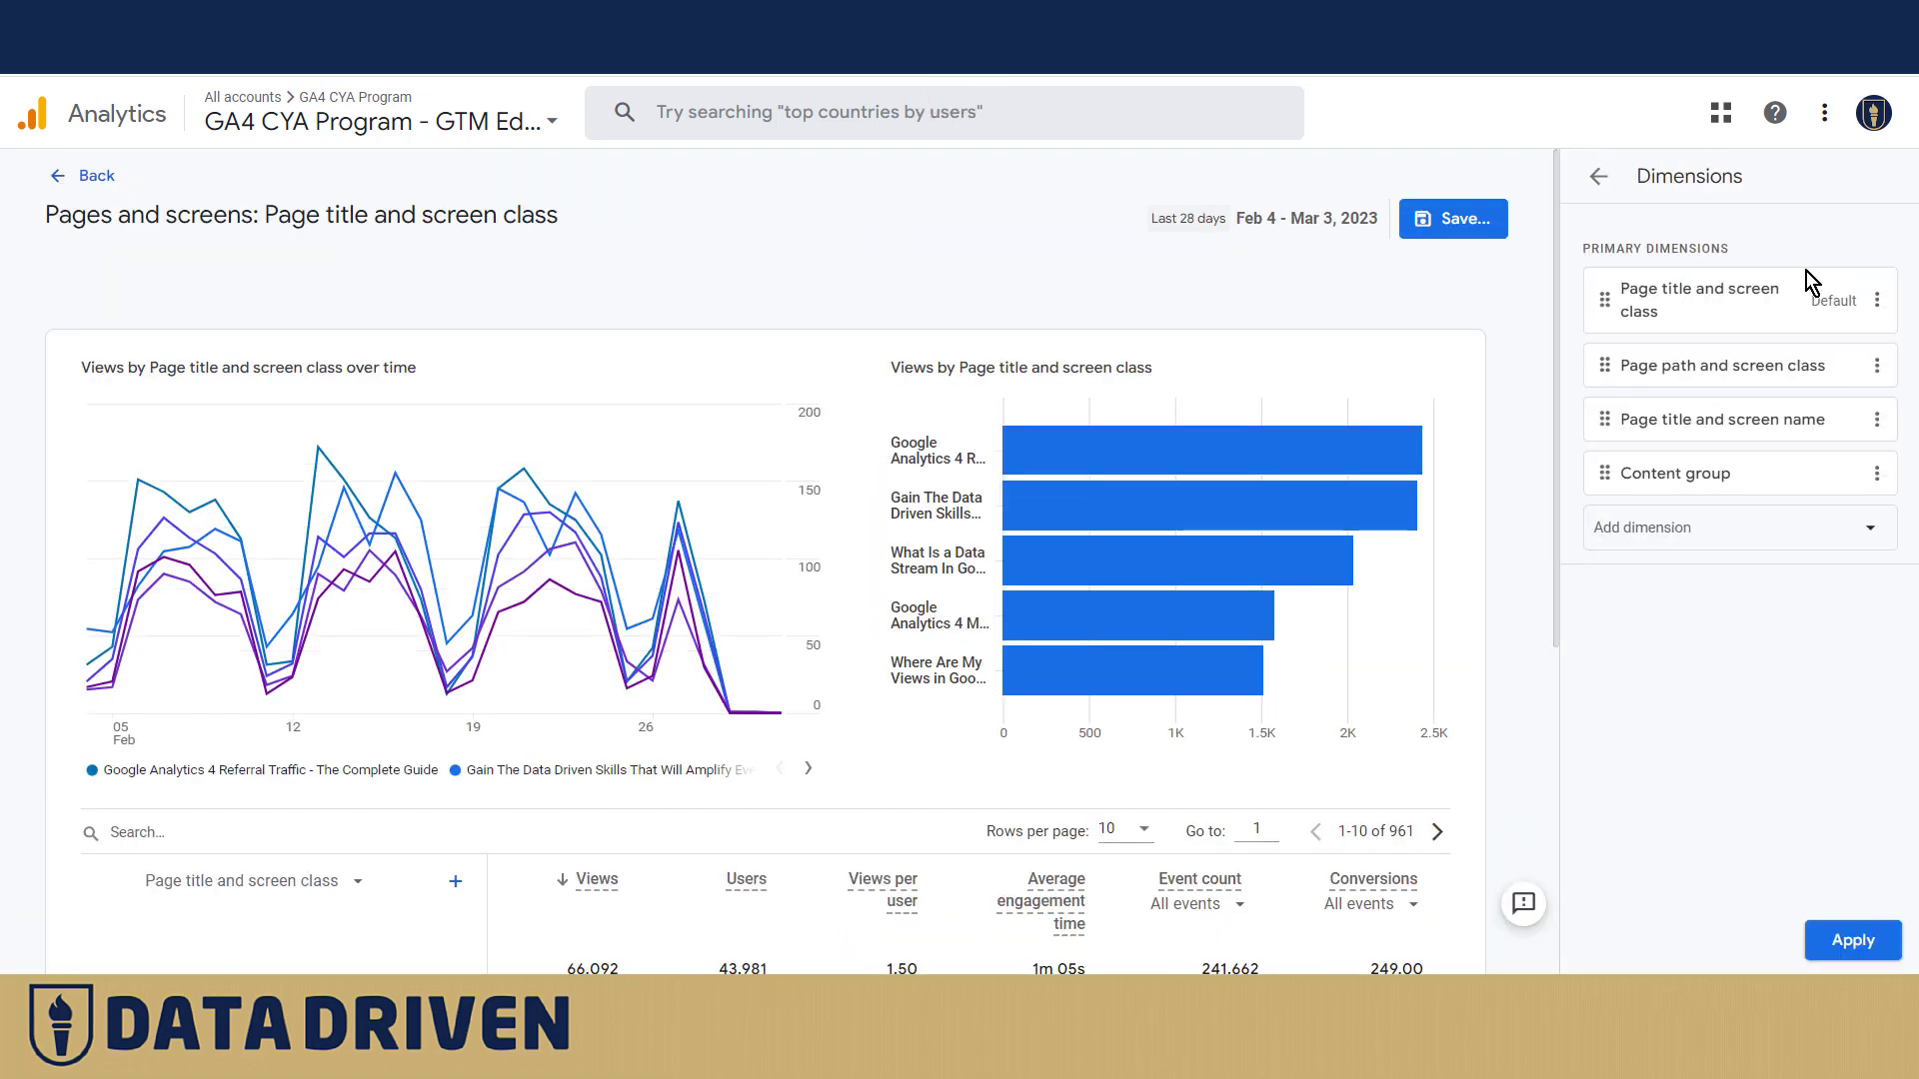
{"action": "left_click", "coordinate": [1735, 526]}
{"action": "scroll", "coordinate": [1774, 720], "scroll_direction": "down", "scroll_amount": 3}
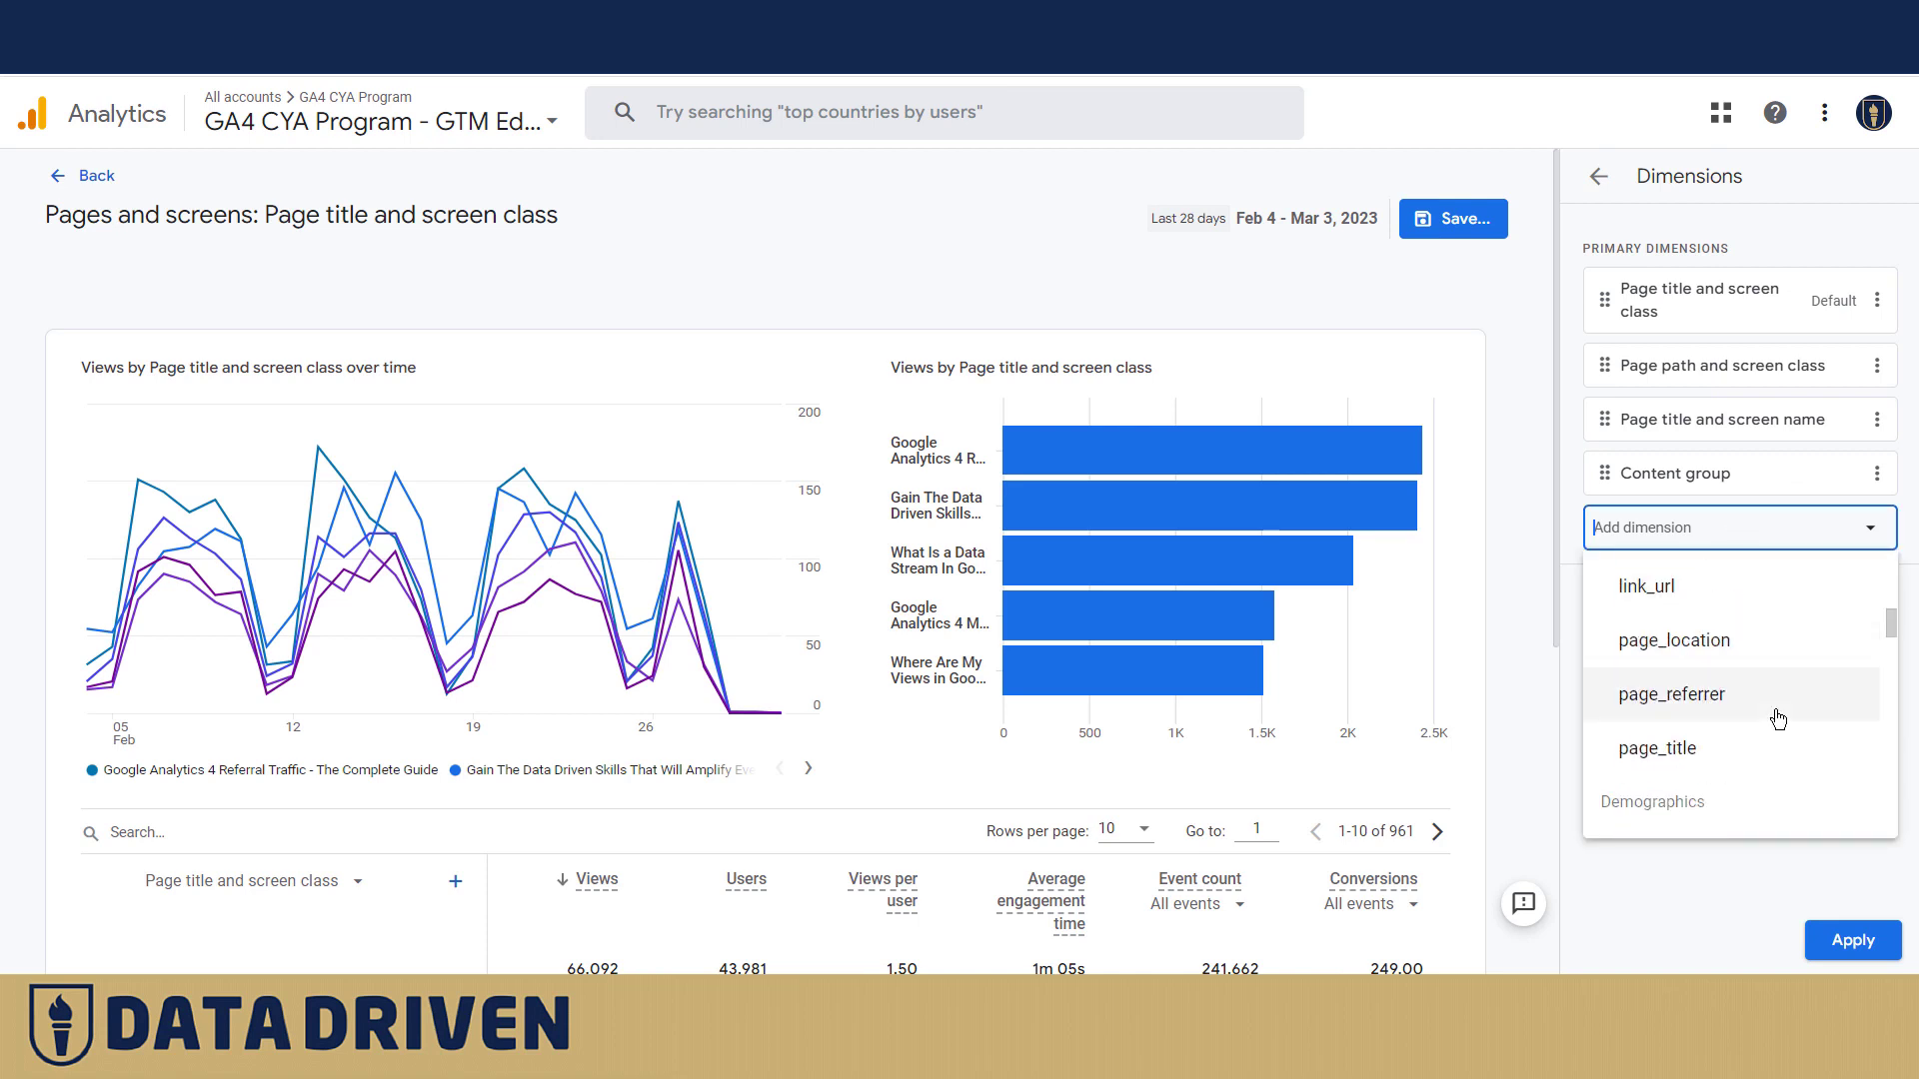
{"action": "left_click", "coordinate": [1598, 176]}
Step: Add Ecommerce purchases to the report's metrics and apply the change
{"action": "left_click", "coordinate": [1780, 336]}
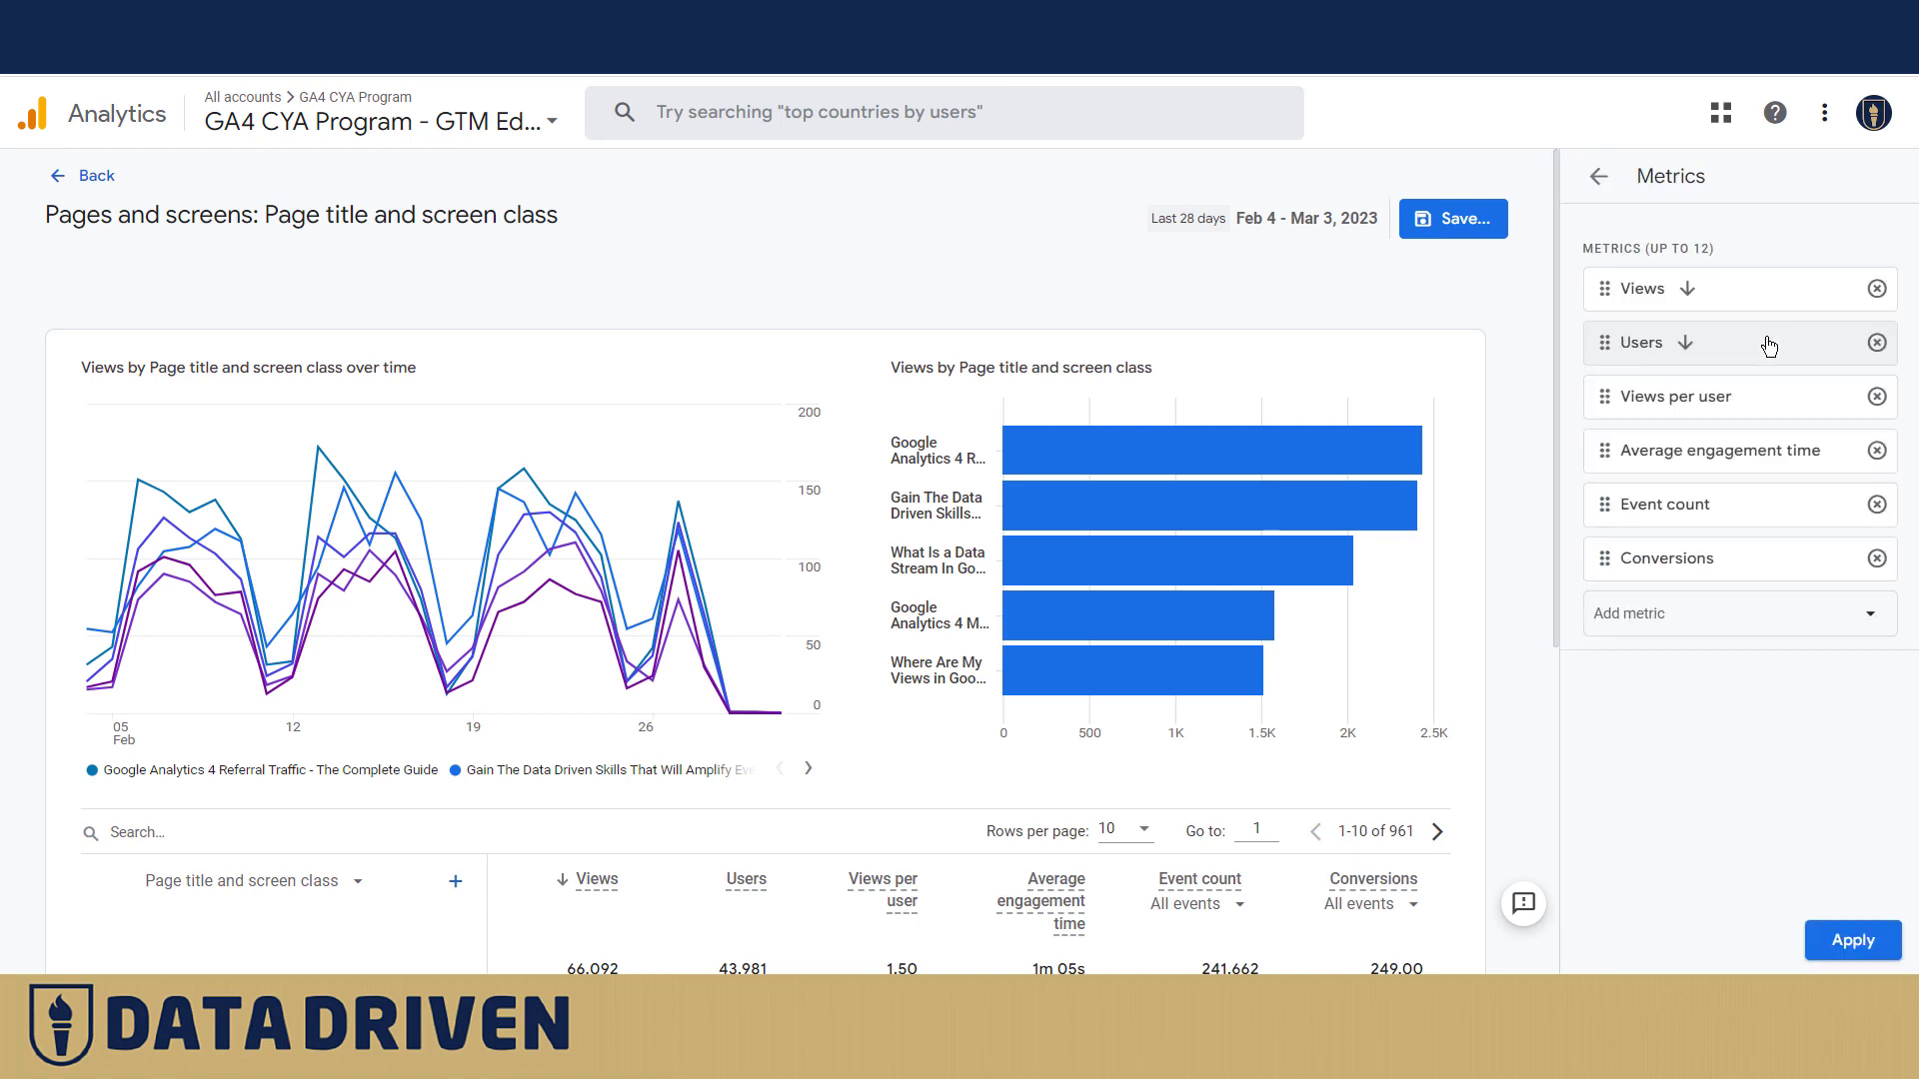
{"action": "left_click", "coordinate": [1767, 634]}
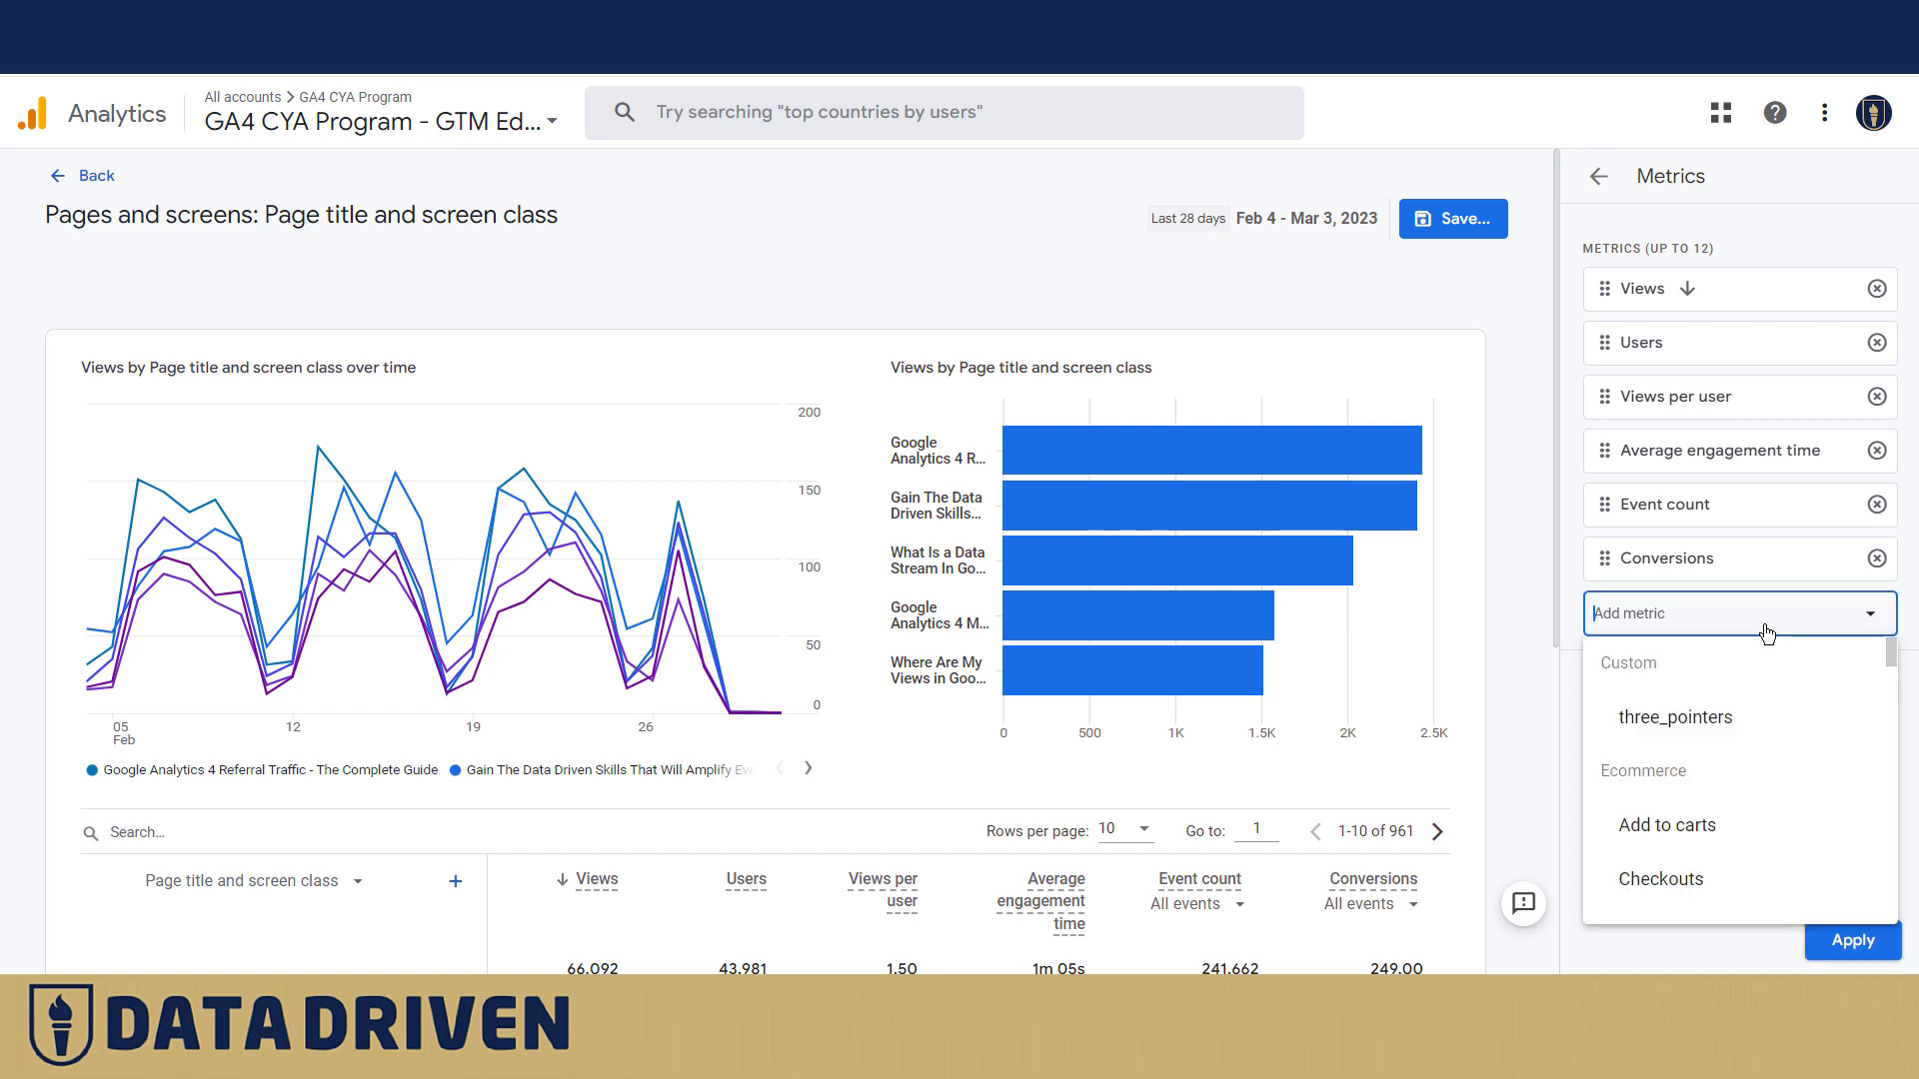
{"action": "scroll", "coordinate": [1754, 729], "scroll_direction": "down", "scroll_amount": 5}
{"action": "scroll", "coordinate": [1757, 747], "scroll_direction": "up", "scroll_amount": 2}
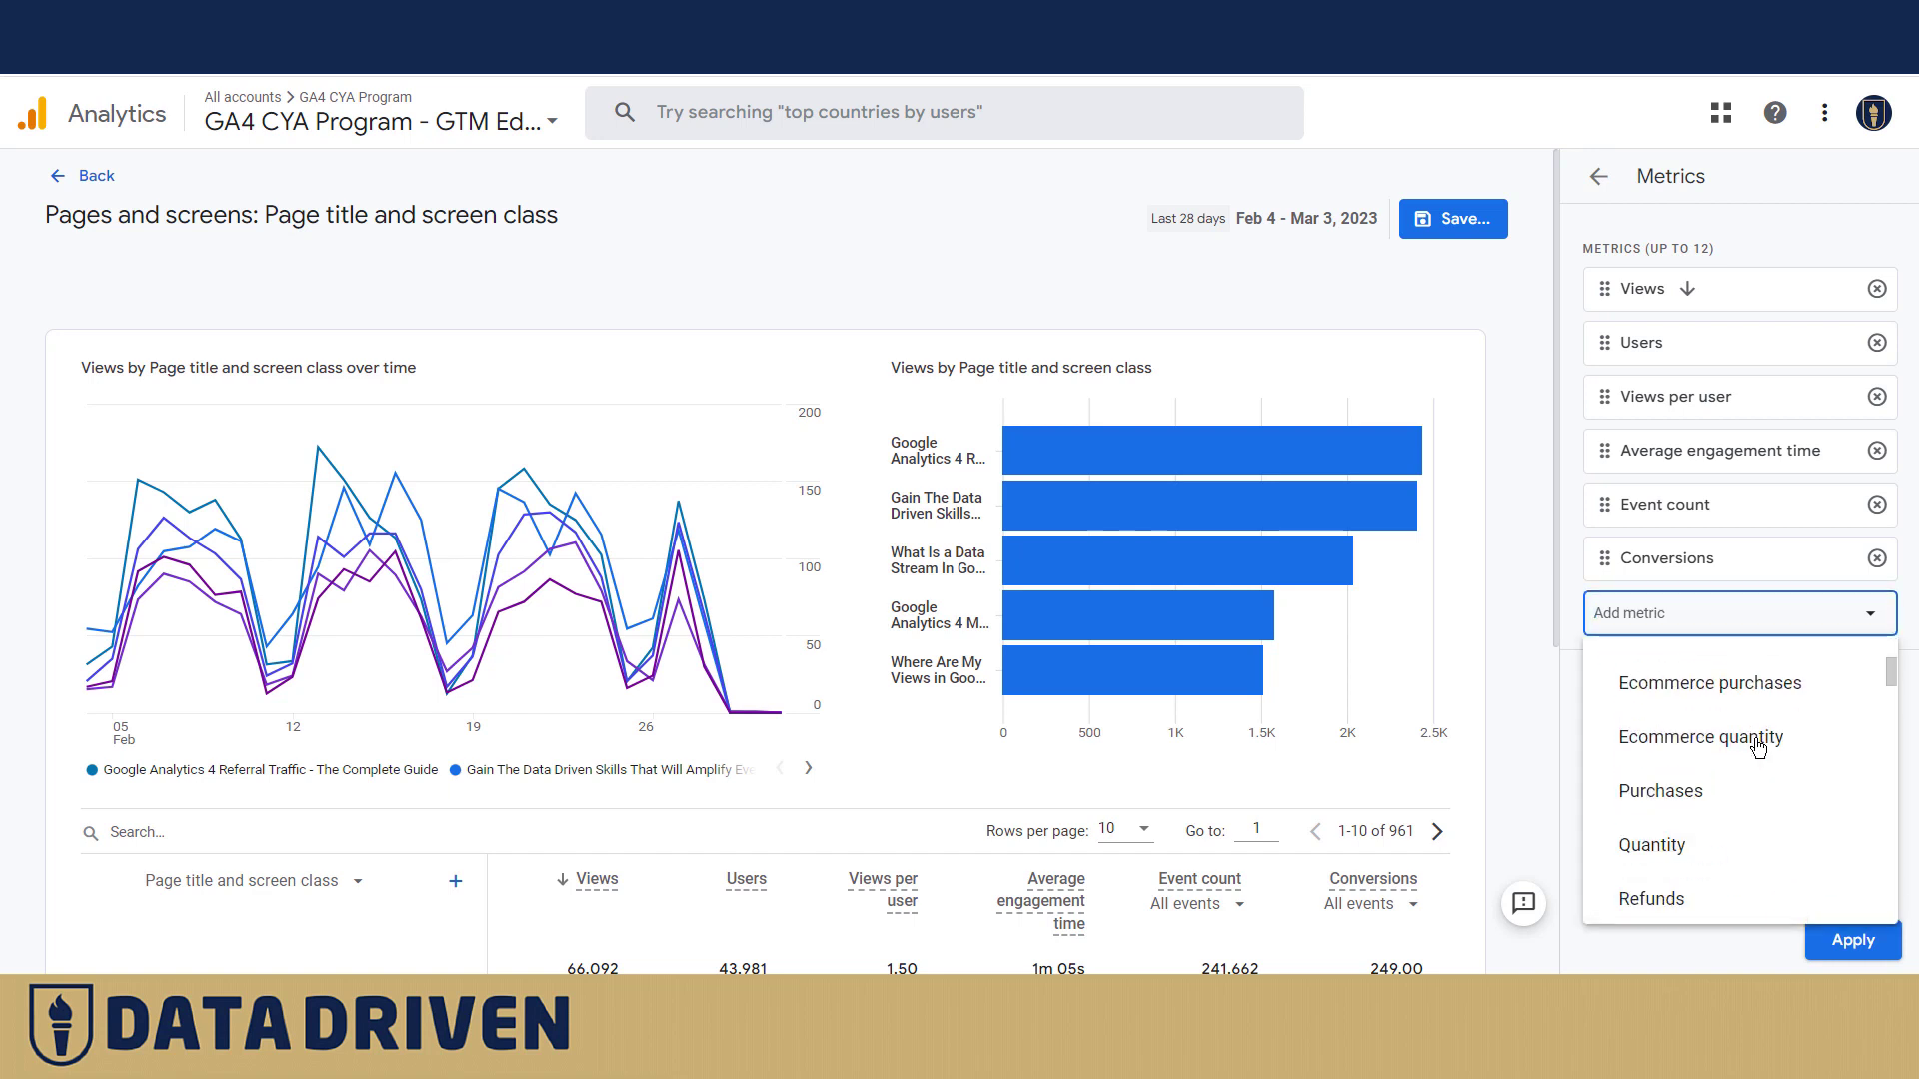
{"action": "left_click", "coordinate": [1763, 688]}
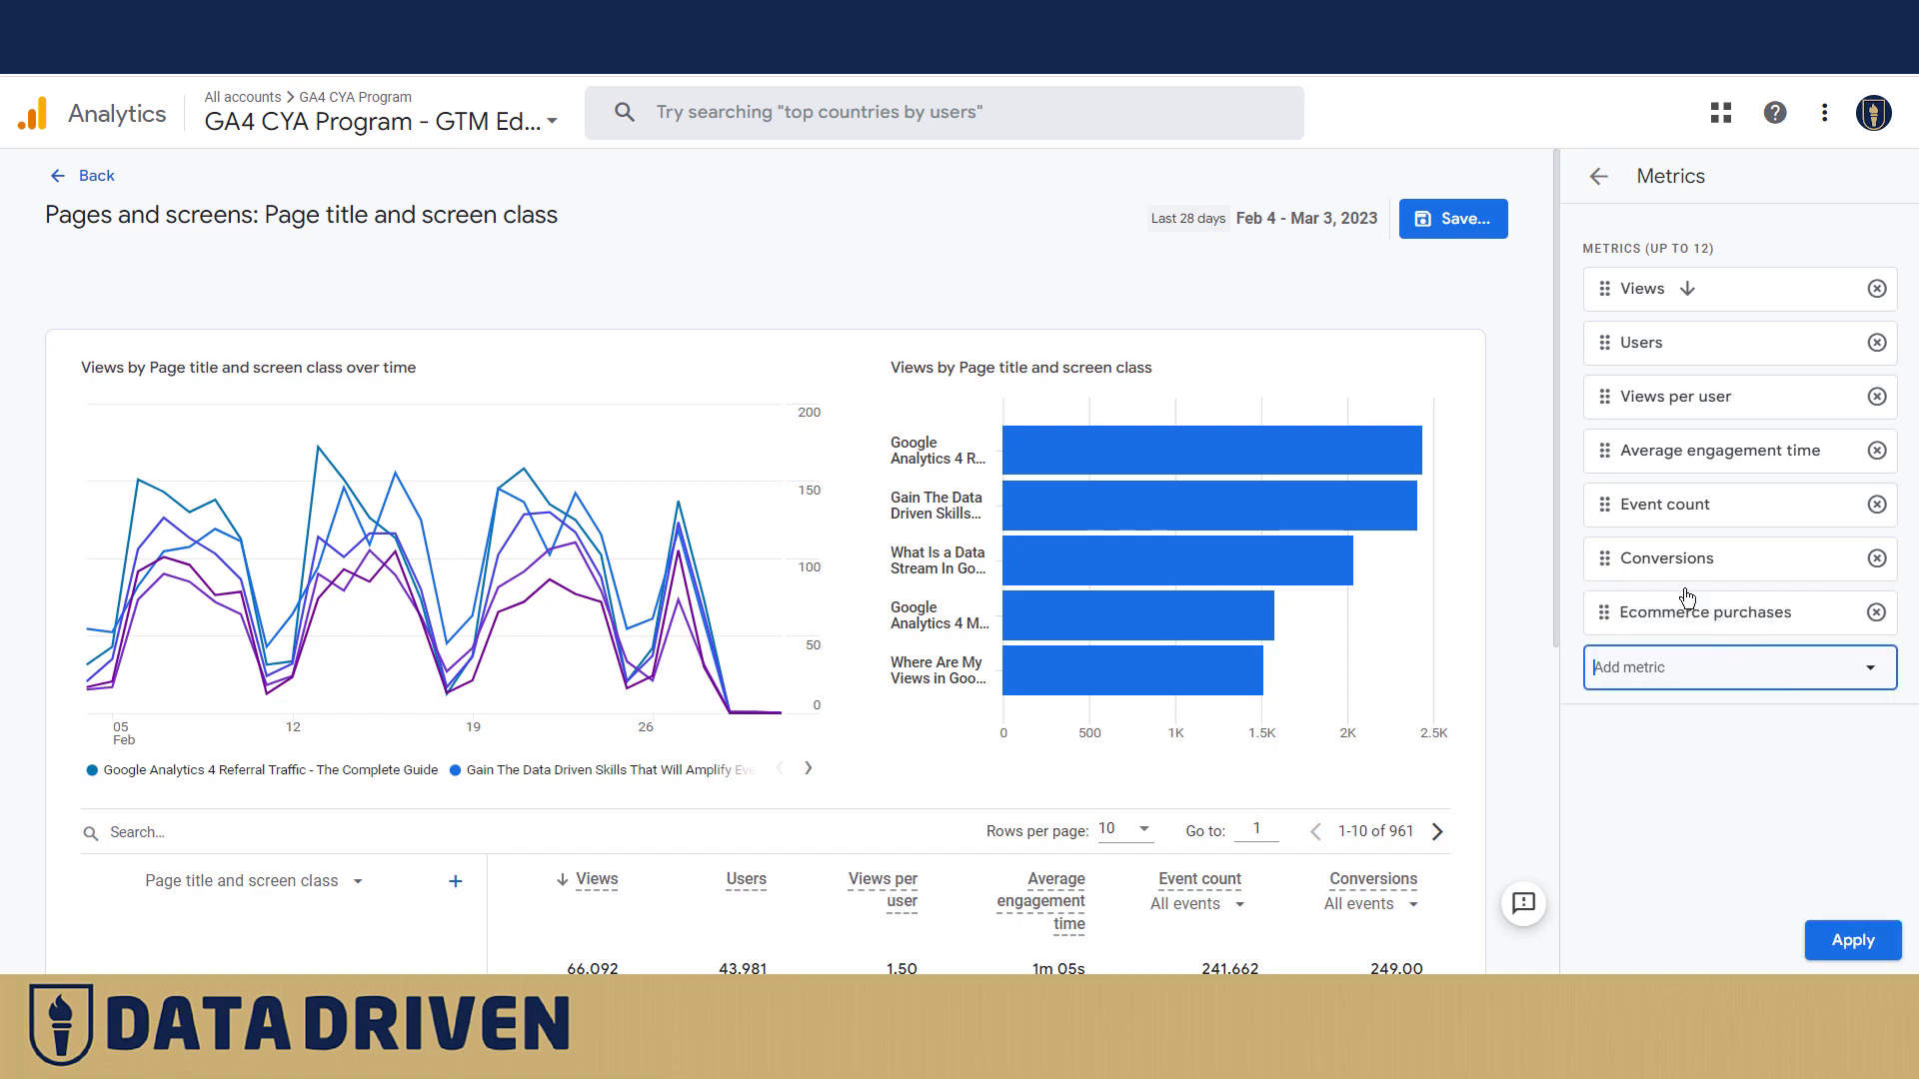
{"action": "left_click", "coordinate": [1848, 940]}
{"action": "scroll", "coordinate": [1215, 630], "scroll_direction": "down", "scroll_amount": 4}
Step: Hide the Line Chart and Bar Chart in the Customize report Charts section
{"action": "scroll", "coordinate": [1215, 629], "scroll_direction": "down", "scroll_amount": 3}
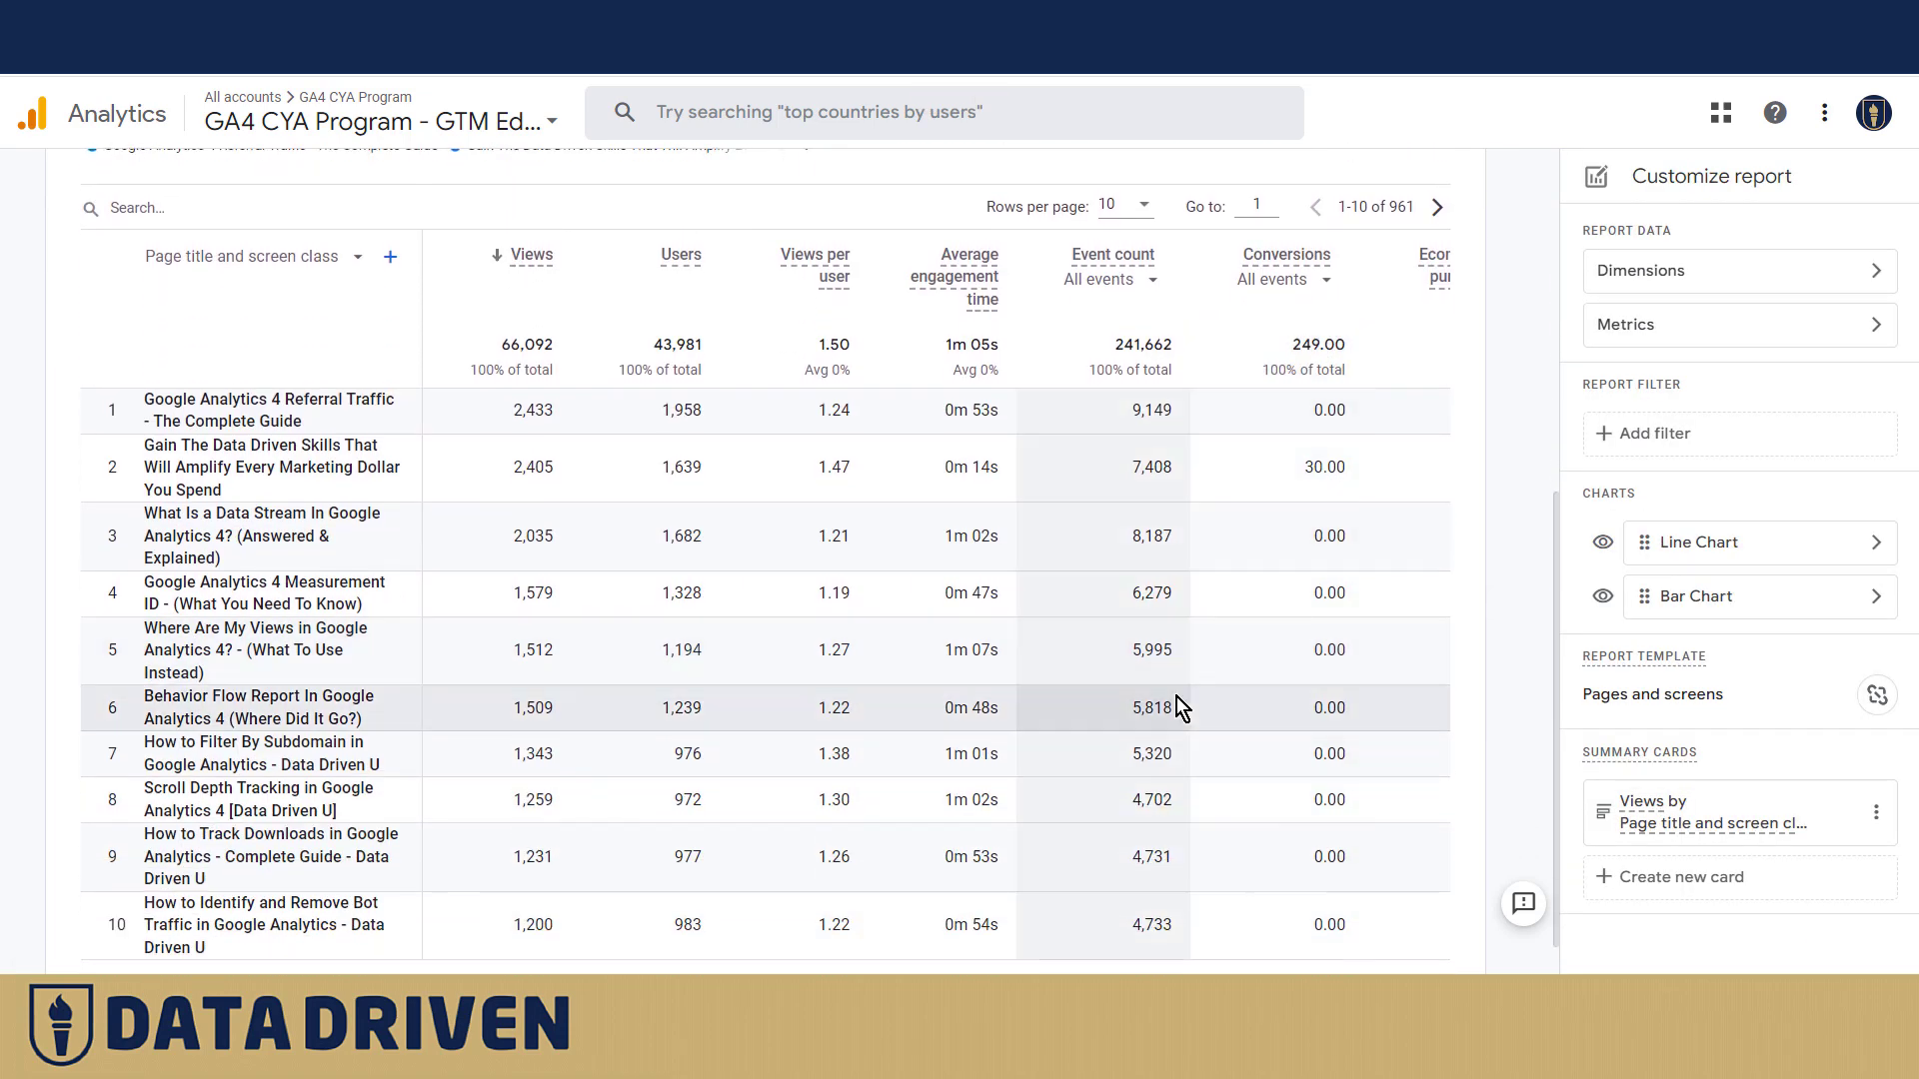
{"action": "left_click_drag", "start_coordinate": [863, 945], "coordinate": [1076, 925]}
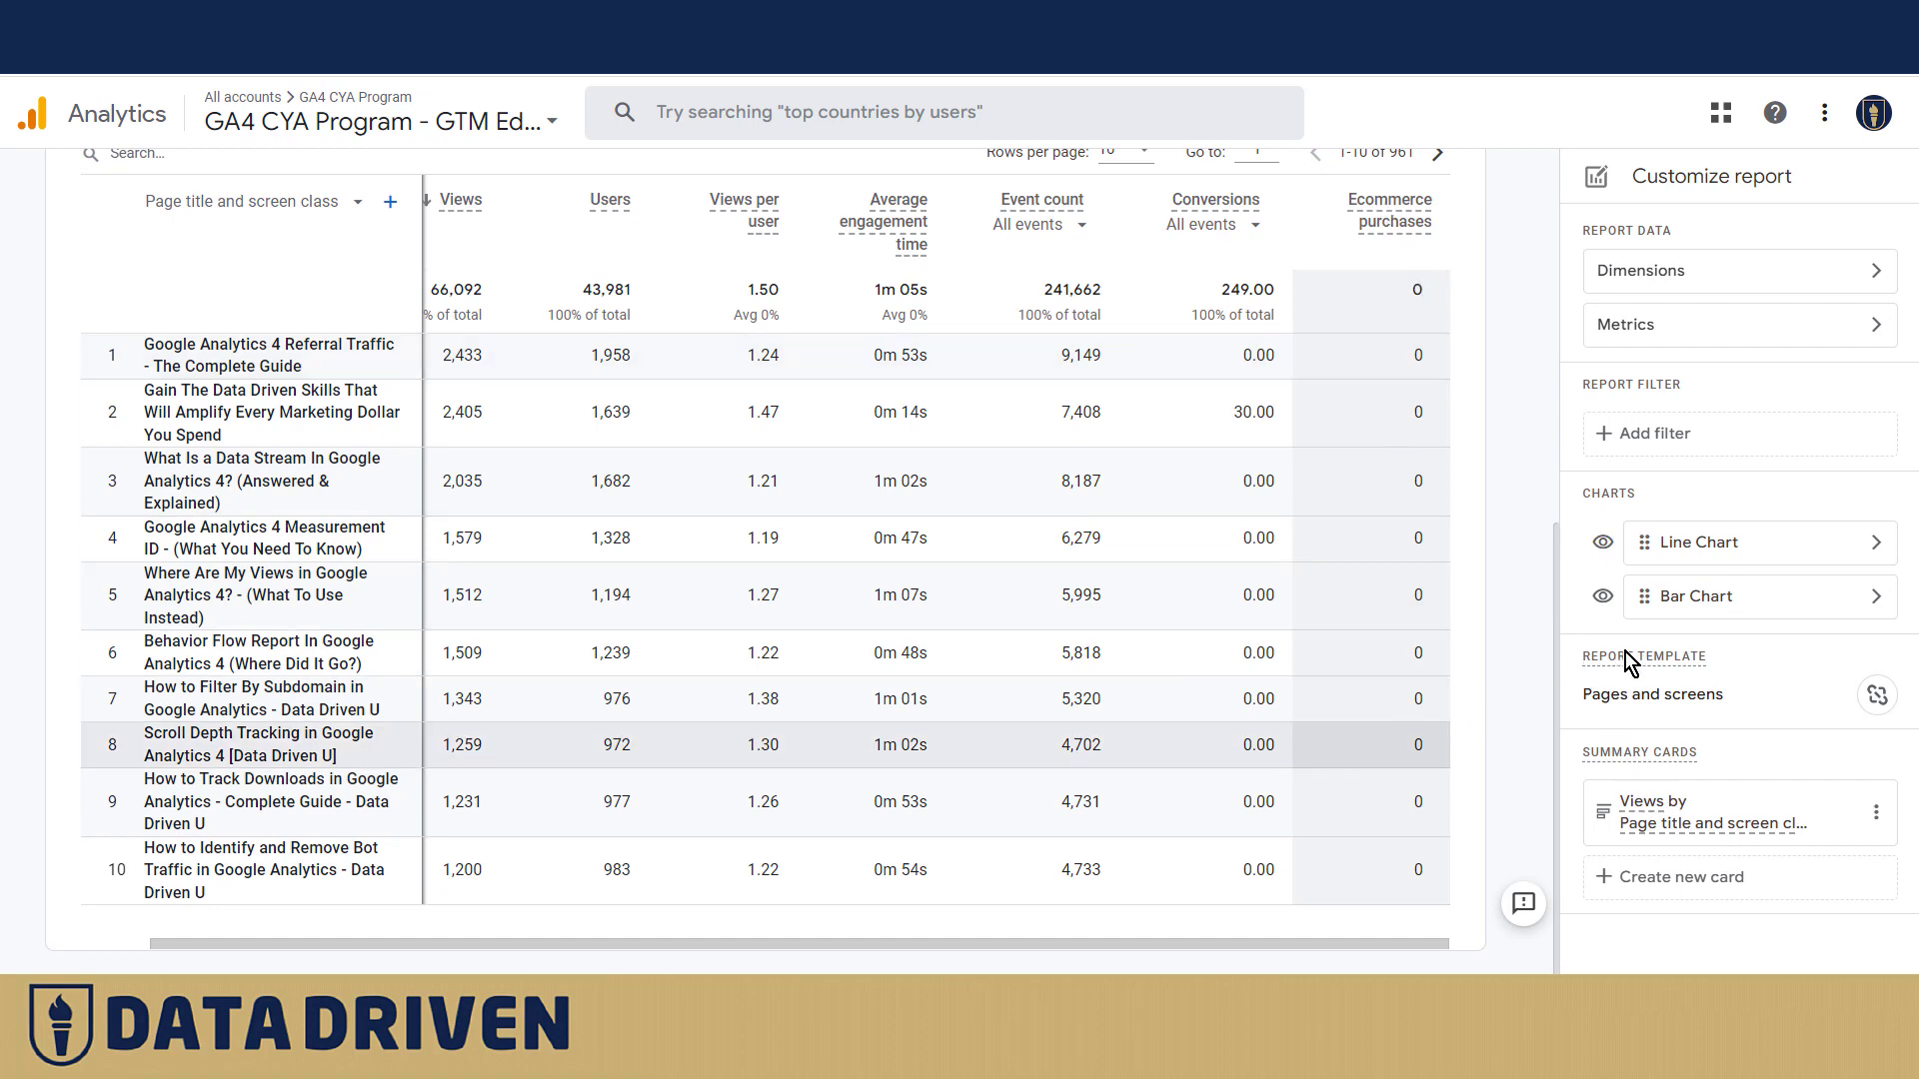
{"action": "left_click", "coordinate": [1602, 542]}
{"action": "left_click", "coordinate": [1597, 600]}
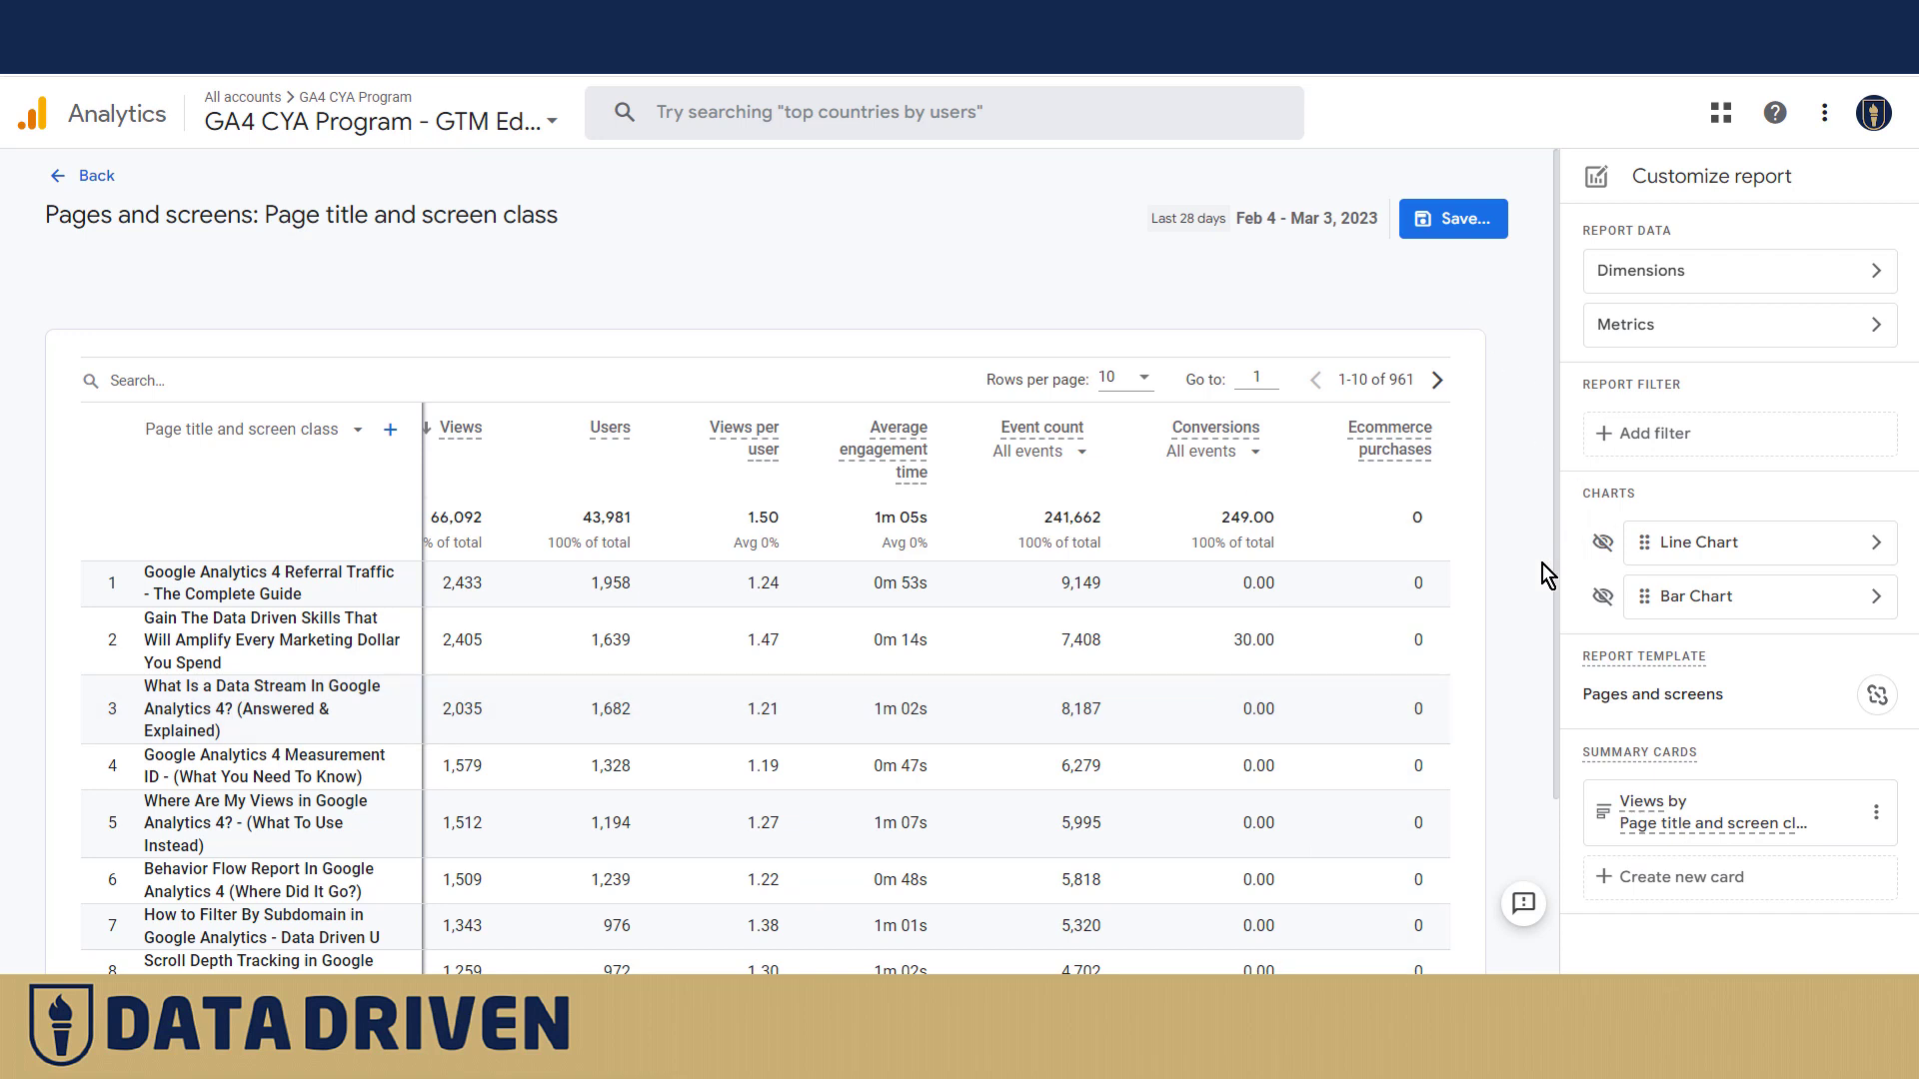
{"action": "scroll", "coordinate": [1543, 564], "scroll_direction": "down", "scroll_amount": 2}
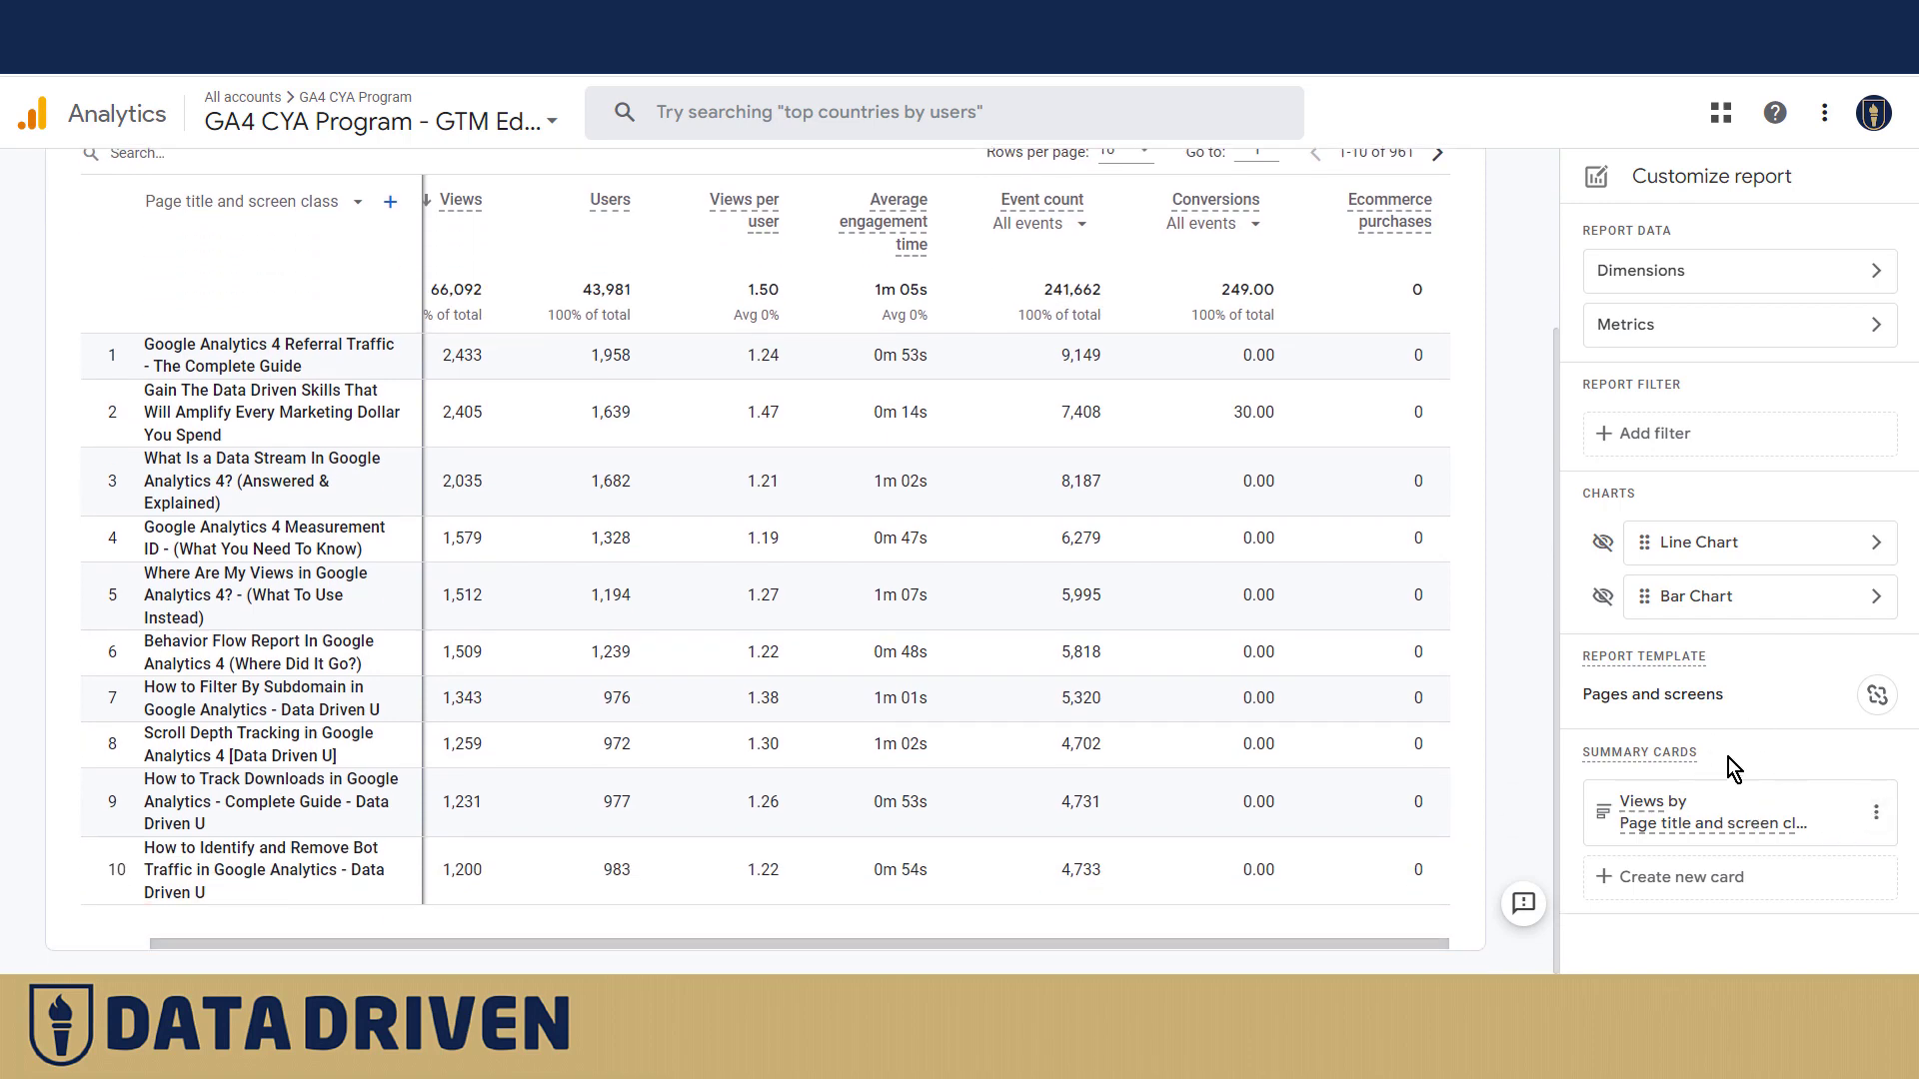
{"action": "scroll", "coordinate": [1483, 542], "scroll_direction": "up", "scroll_amount": 2}
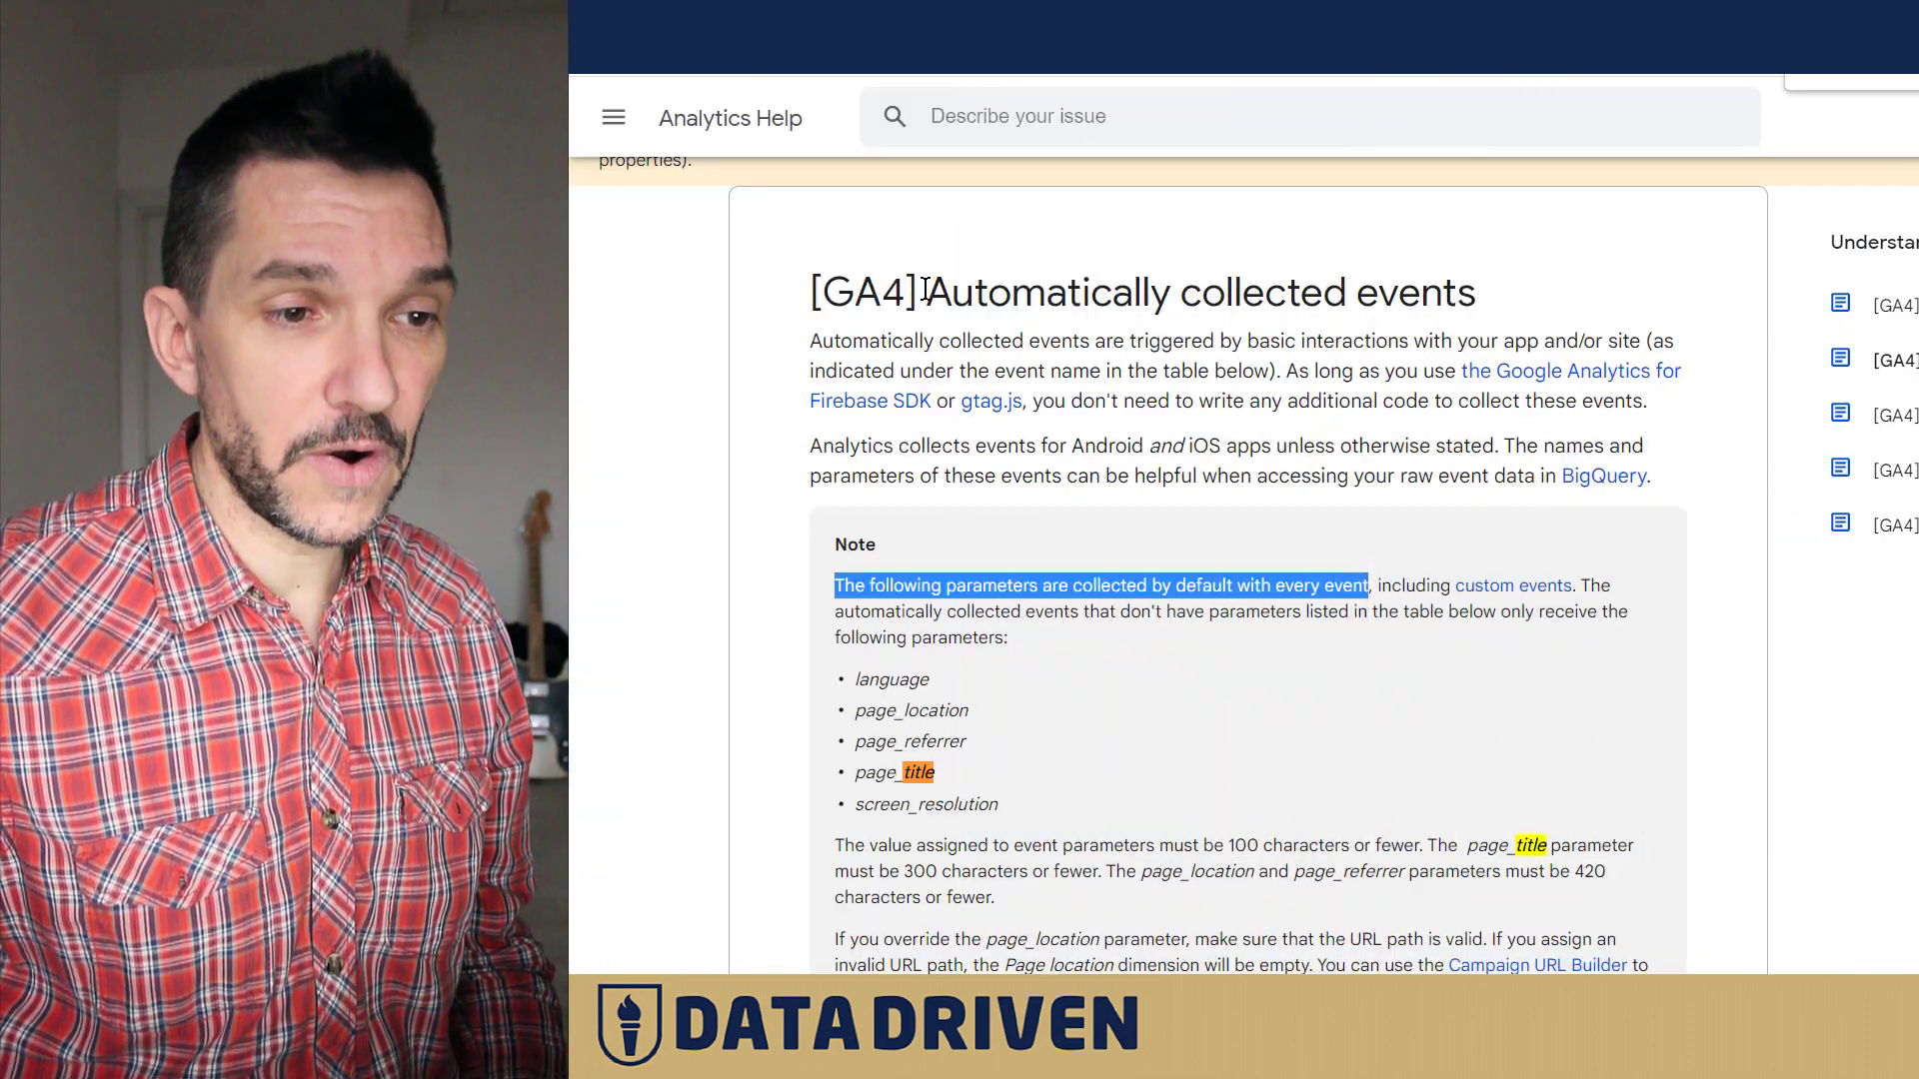
Step: Highlight the Automatically collected events article heading and opening sentence
{"action": "left_click_drag", "start_coordinate": [925, 291], "coordinate": [1481, 336]}
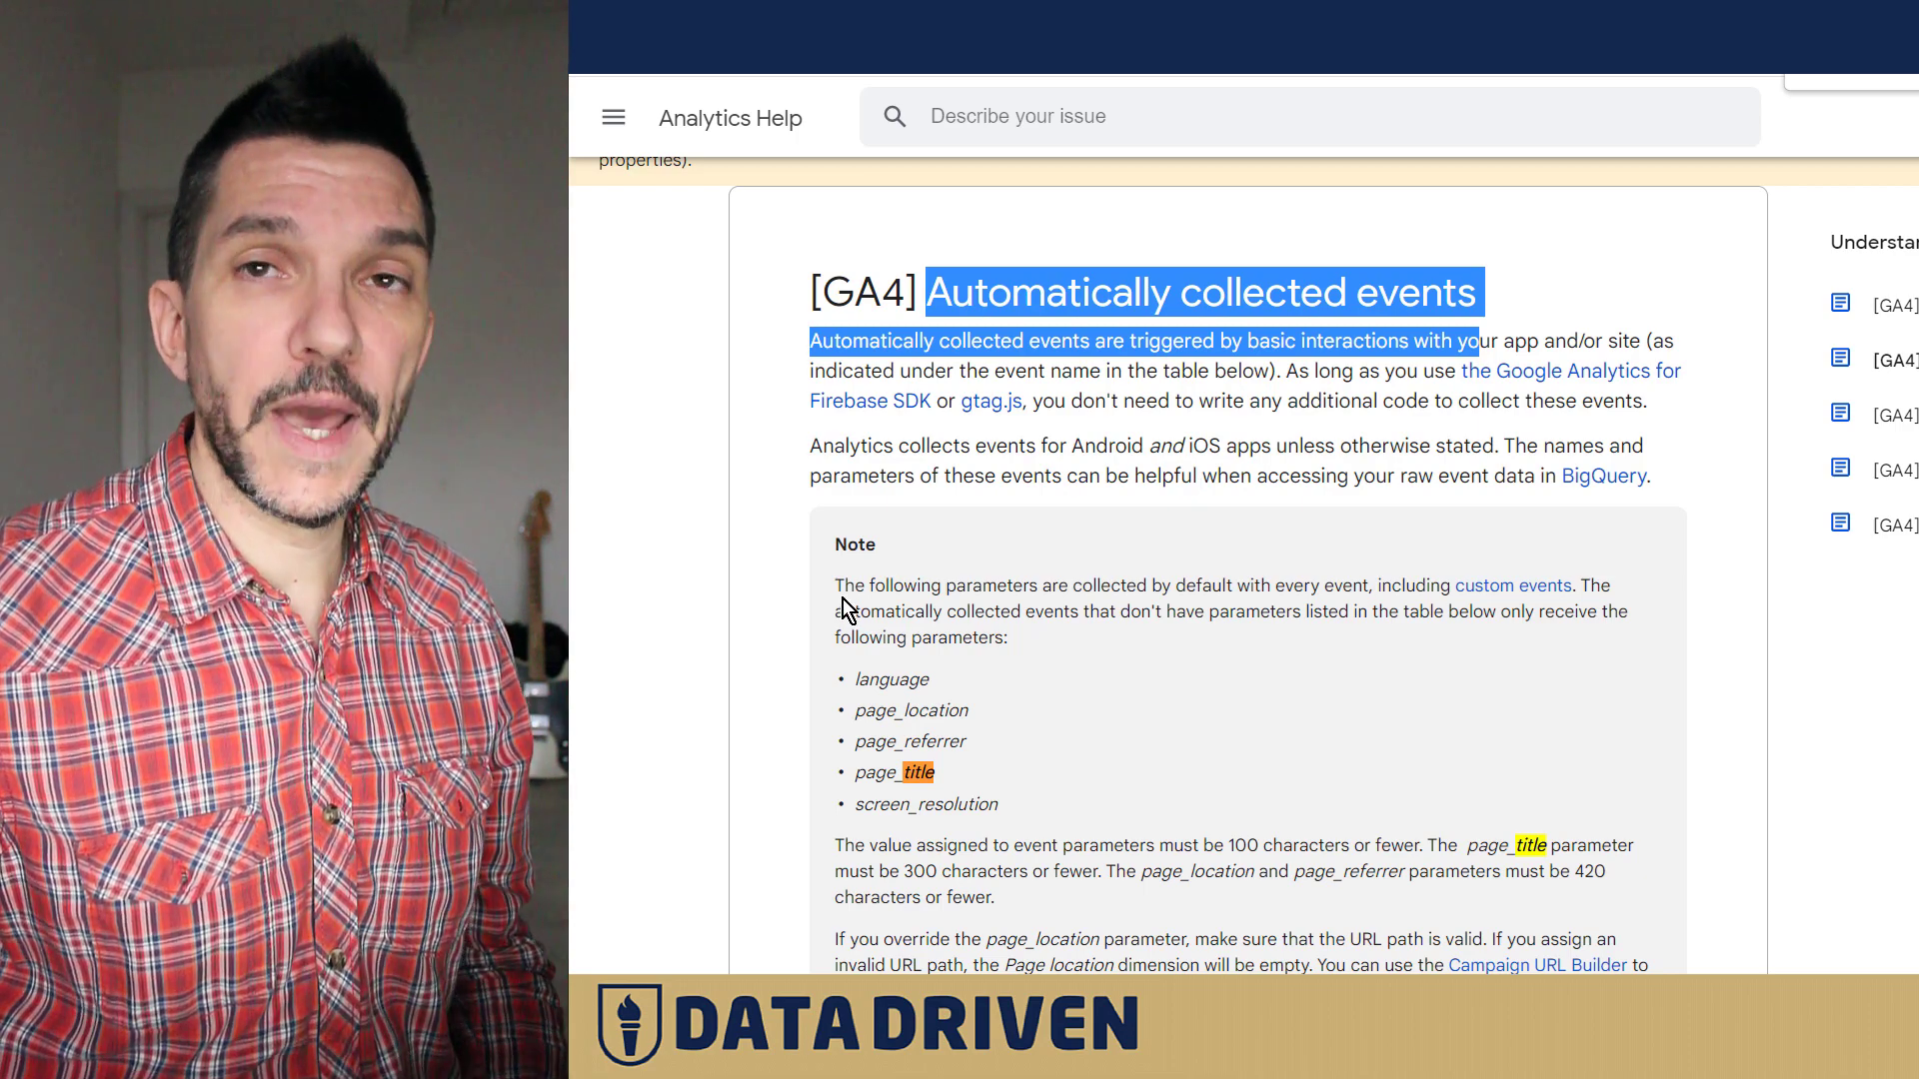